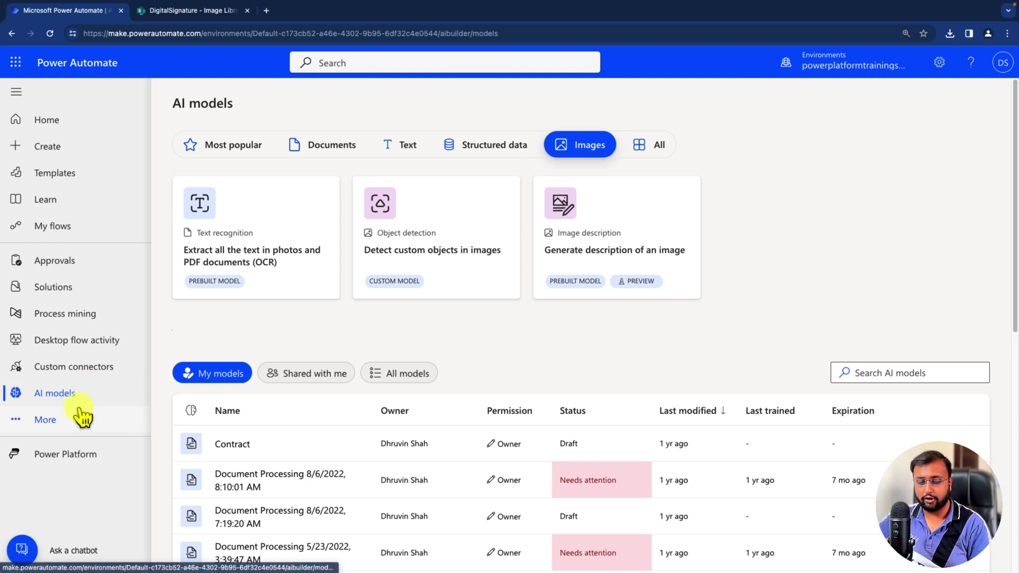
Open the prebuilt image AI model "Generate description of an image".
left_click_drag(8, 407, 114, 399)
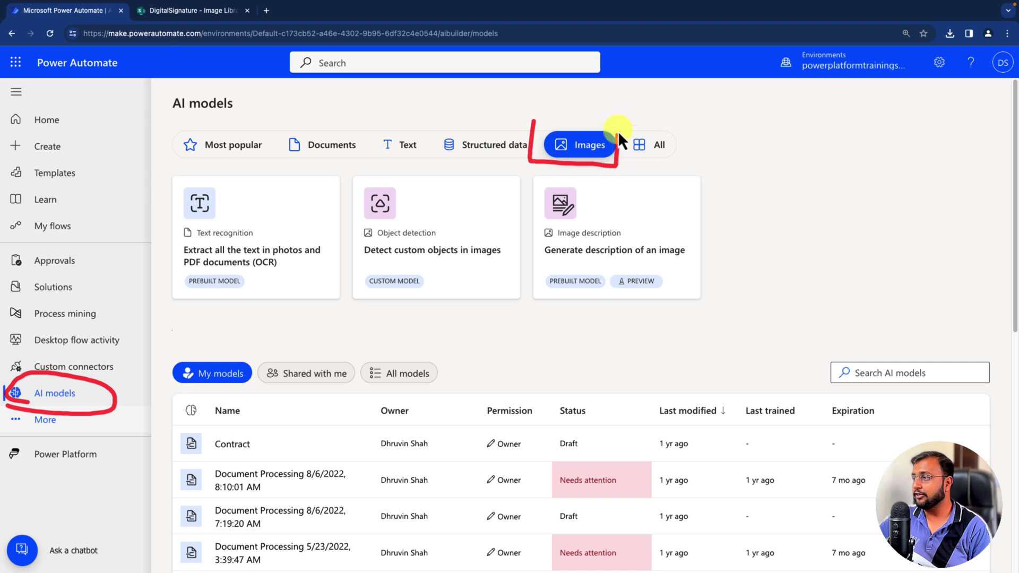
left_click_drag(532, 123, 531, 120)
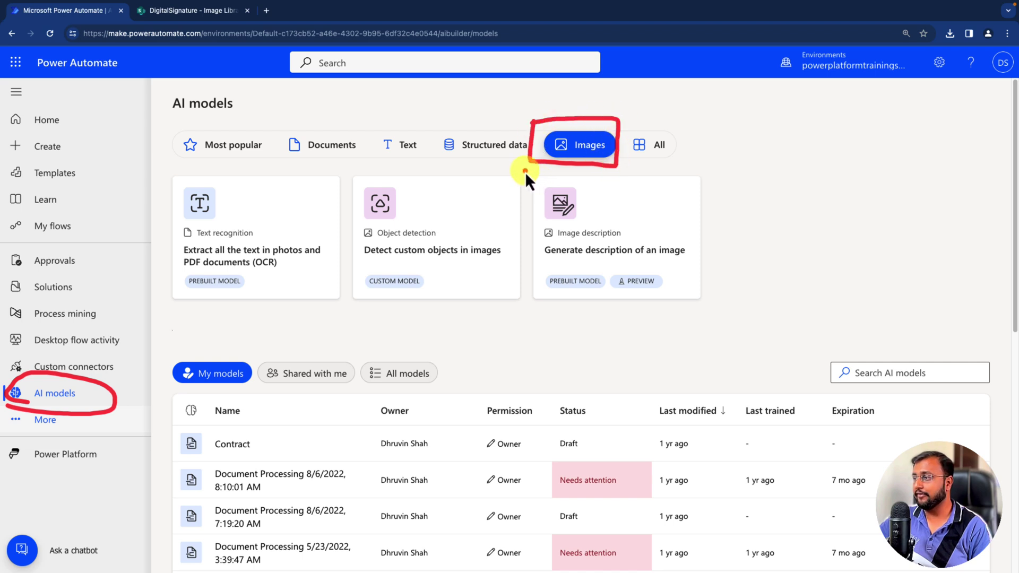
mouse_move(524, 171)
left_mouse_down()
mouse_move(531, 289)
mouse_move(699, 302)
mouse_move(707, 212)
mouse_move(615, 183)
left_mouse_up()
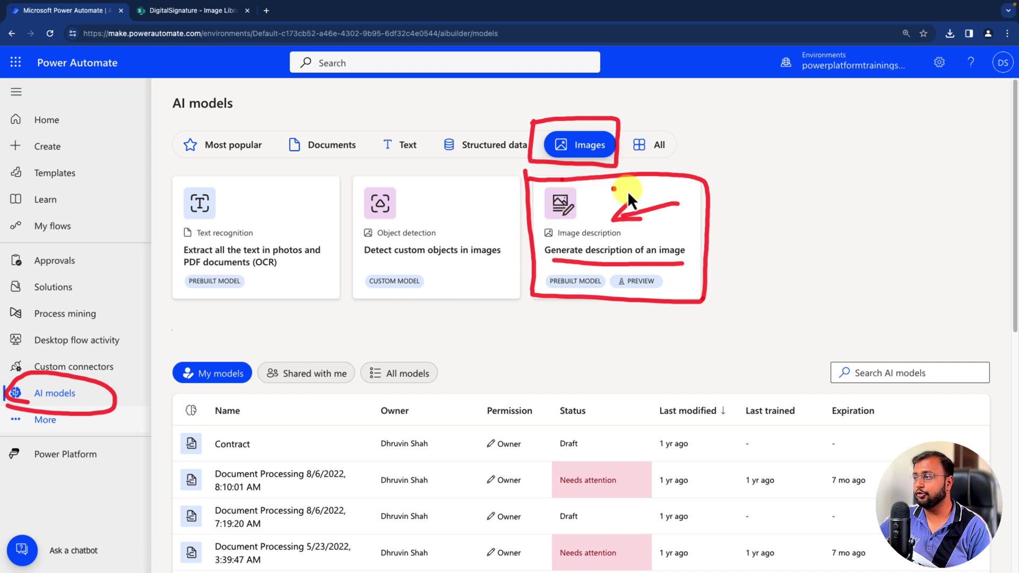
left_click(615, 250)
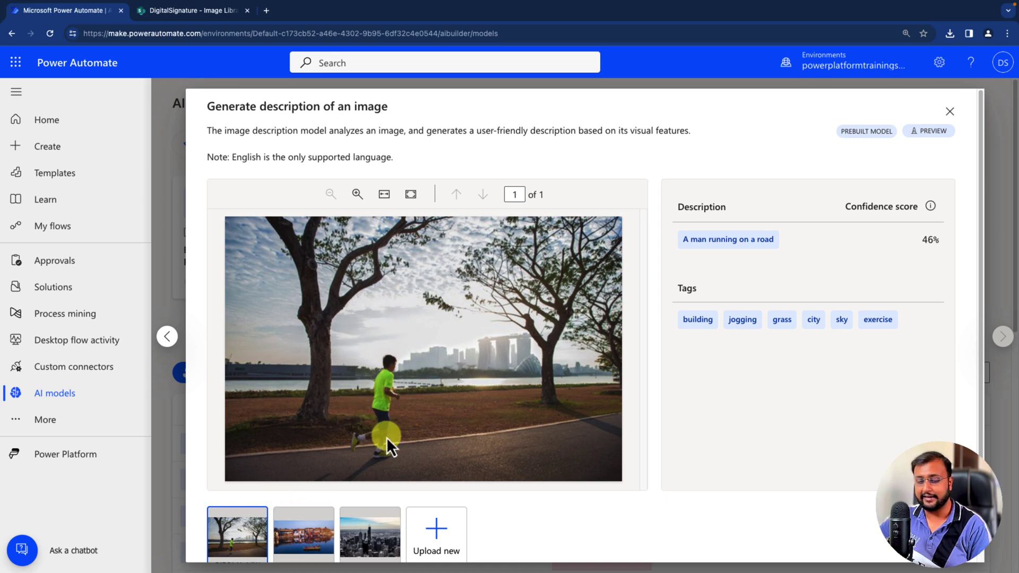
Examine the generated description, tags and confidence score for the sample image of the running man.
mouse_move(244, 221)
left_mouse_down()
mouse_move(525, 222)
mouse_move(534, 425)
mouse_move(332, 409)
mouse_move(347, 268)
left_mouse_up()
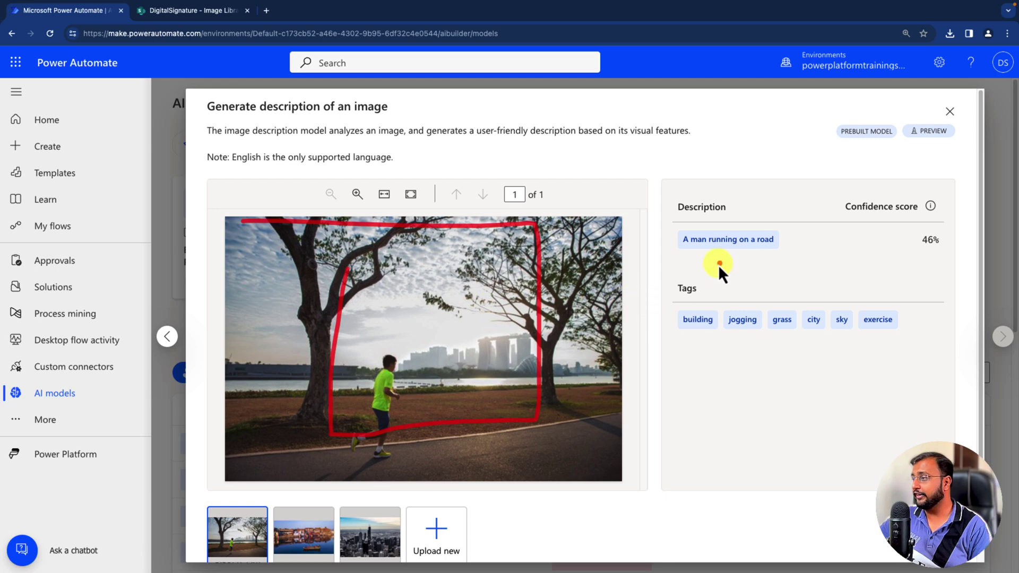
left_click_drag(682, 259, 795, 259)
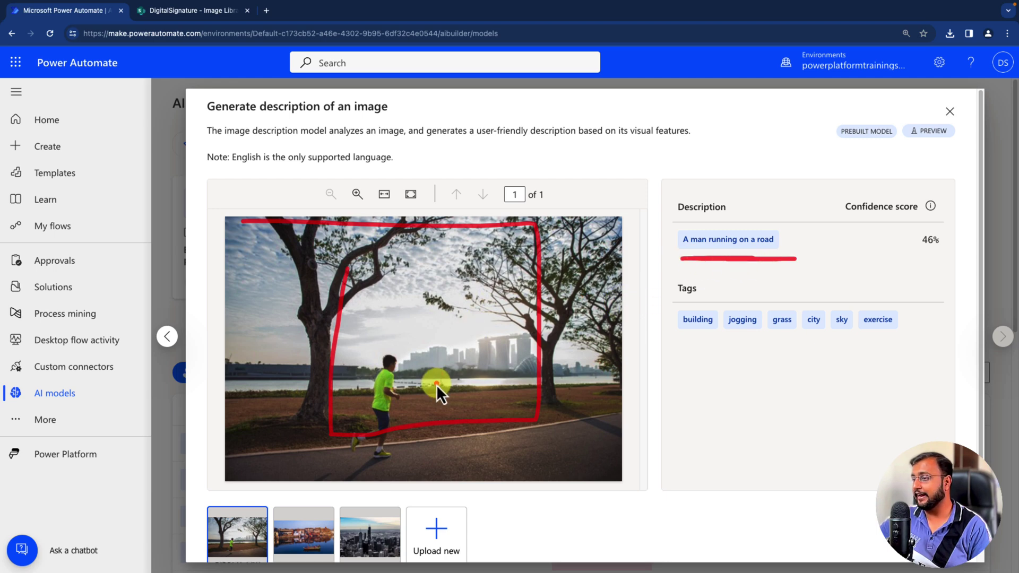
left_click(502, 358)
left_click(587, 352)
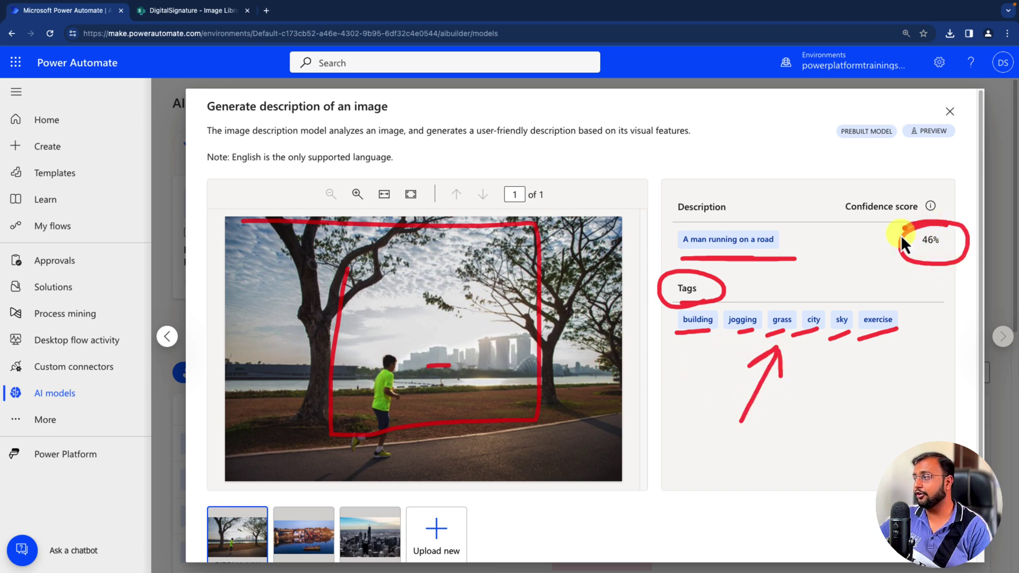
left_click_drag(948, 352, 935, 278)
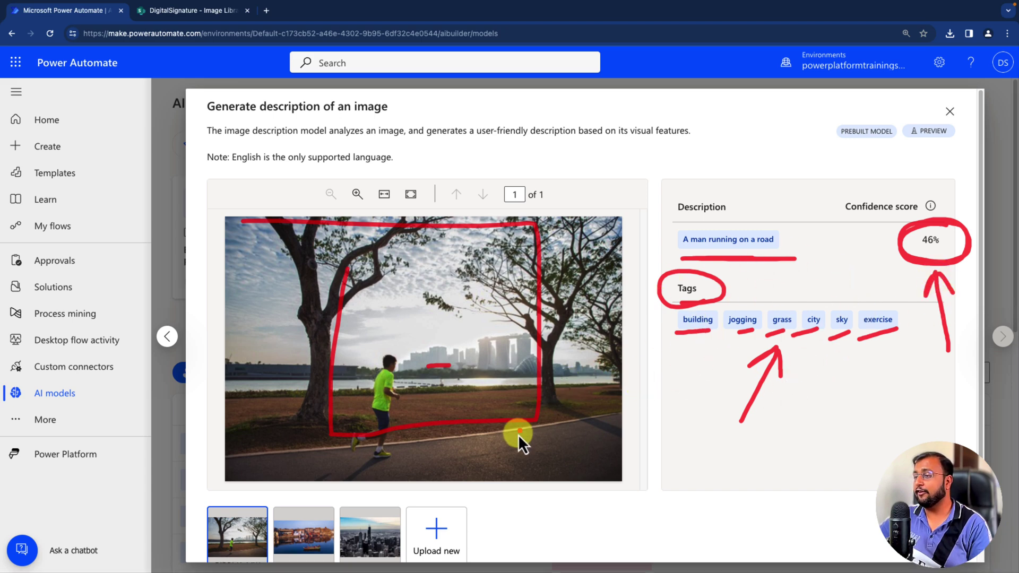
key("Escape")
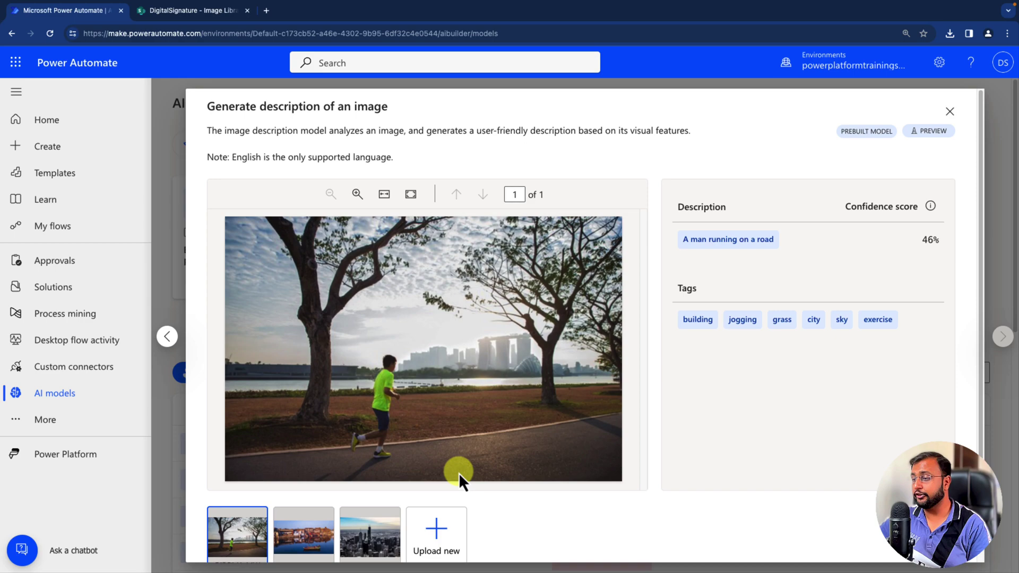
Upload a fruit basket image to test the model and review its description, tags and confidence score.
left_click(444, 536)
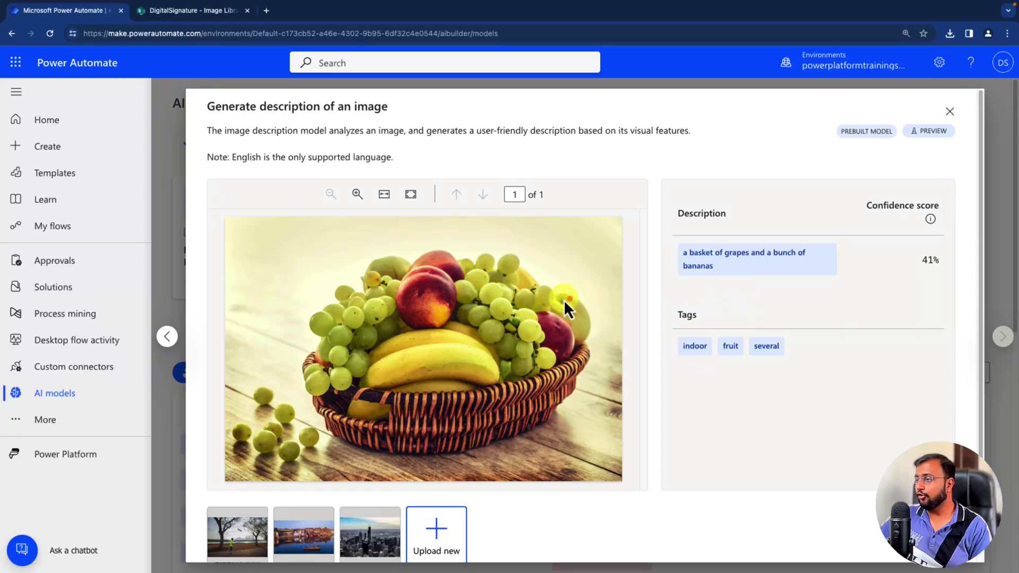
mouse_move(677, 274)
left_mouse_down()
mouse_move(816, 289)
mouse_move(706, 234)
left_mouse_up()
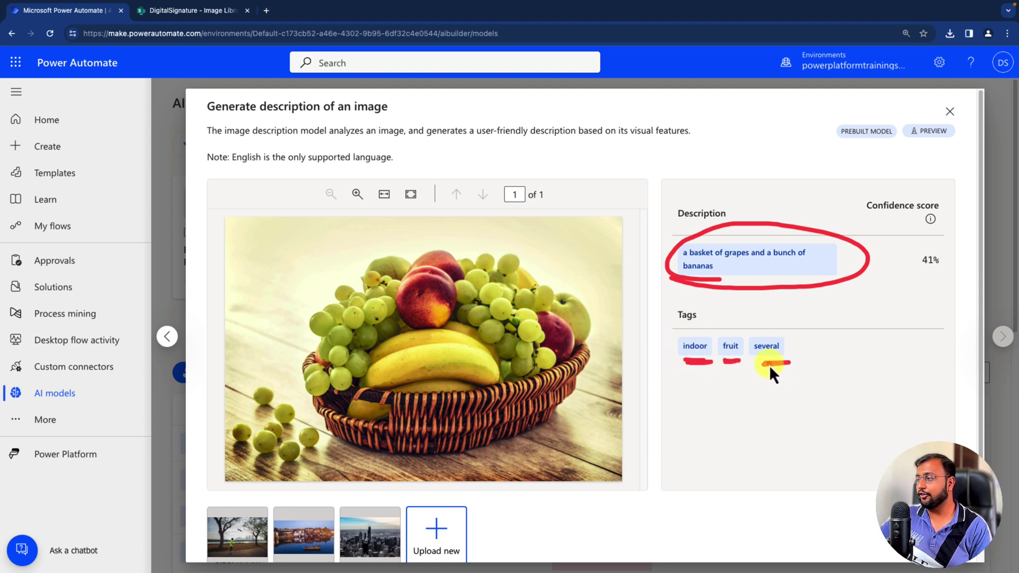
mouse_move(963, 274)
left_mouse_down()
mouse_move(966, 285)
mouse_move(925, 290)
left_mouse_up()
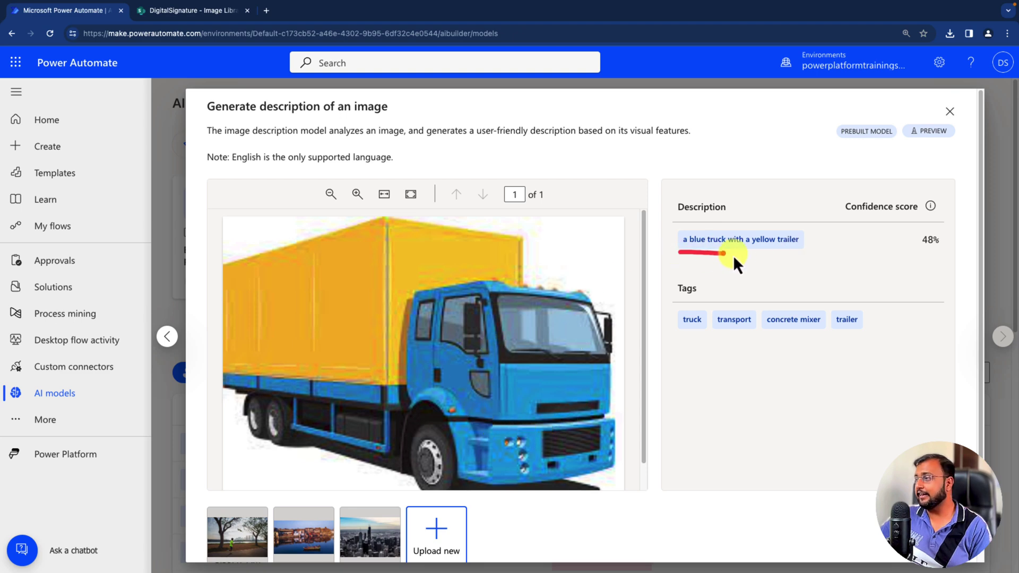
Review the description, confidence score and tags generated for the truck image.
mouse_move(733, 255)
left_mouse_down()
mouse_move(791, 218)
mouse_move(682, 247)
left_mouse_up()
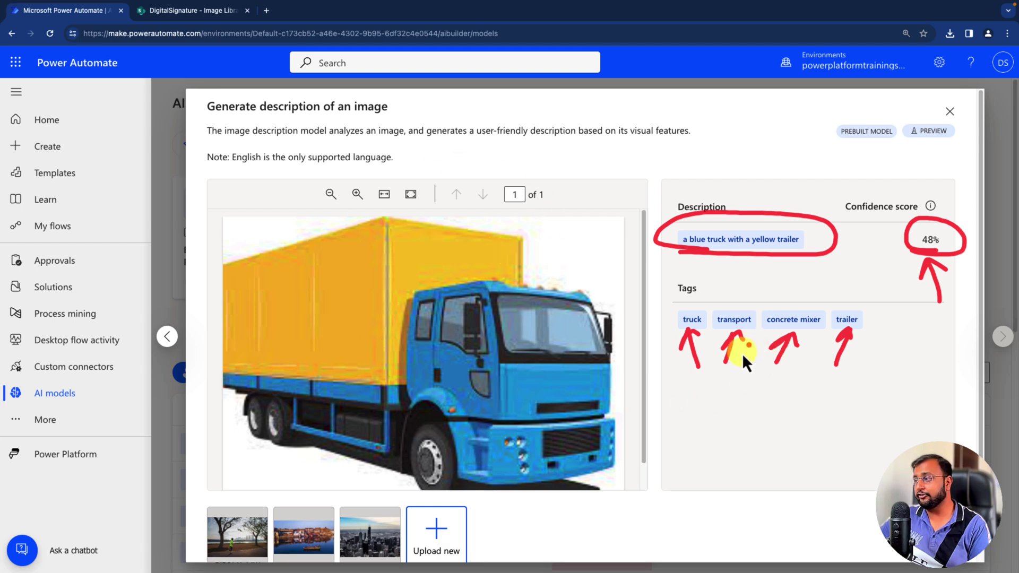
mouse_move(672, 374)
left_mouse_down()
mouse_move(874, 351)
mouse_move(696, 299)
mouse_move(660, 365)
left_mouse_up()
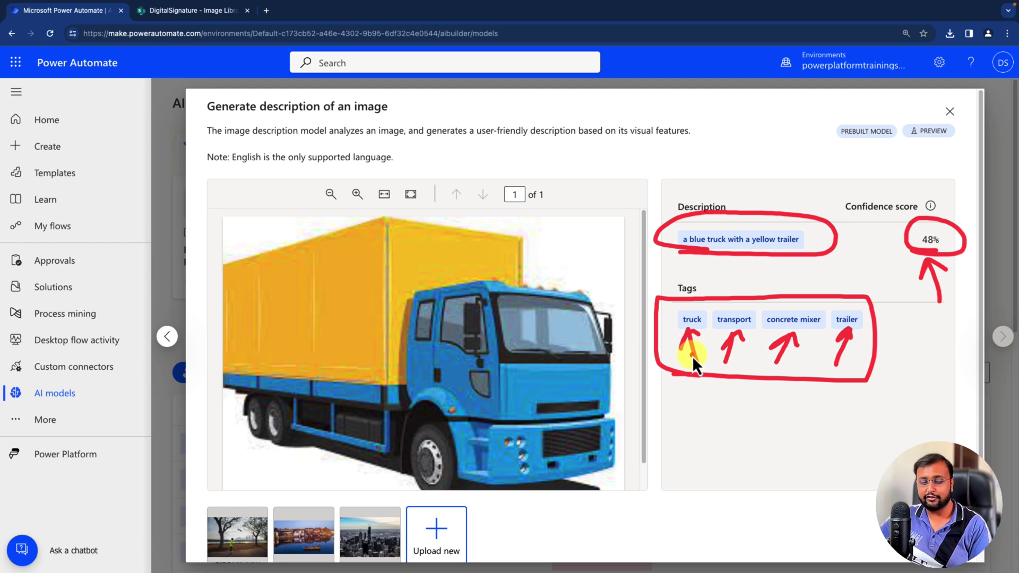
key("Escape")
Review the options for using the prebuilt model and choose to use it in a flow.
scroll(870, 286, "down", 1)
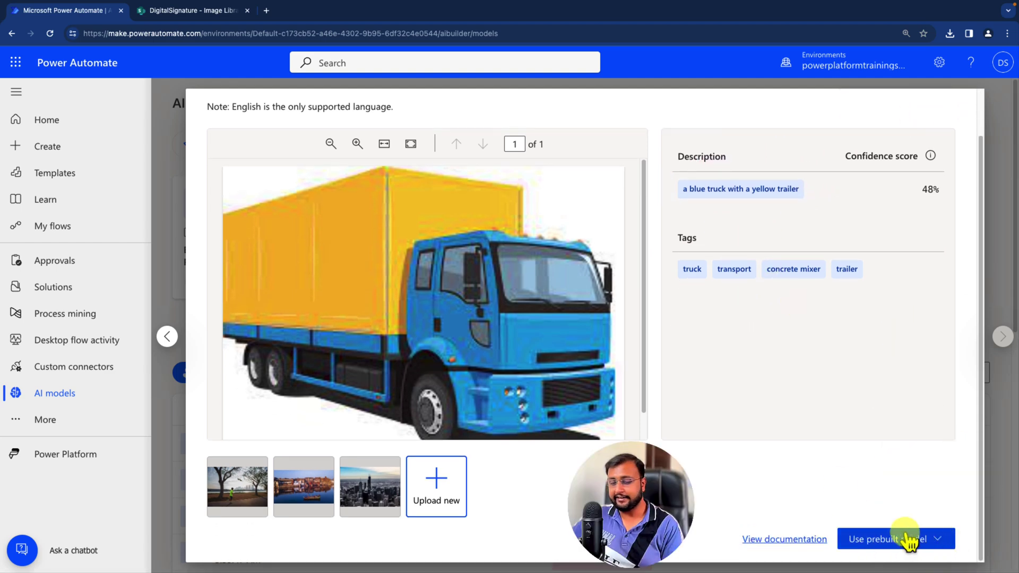
mouse_move(841, 553)
left_mouse_down()
mouse_move(957, 501)
mouse_move(844, 552)
left_mouse_up()
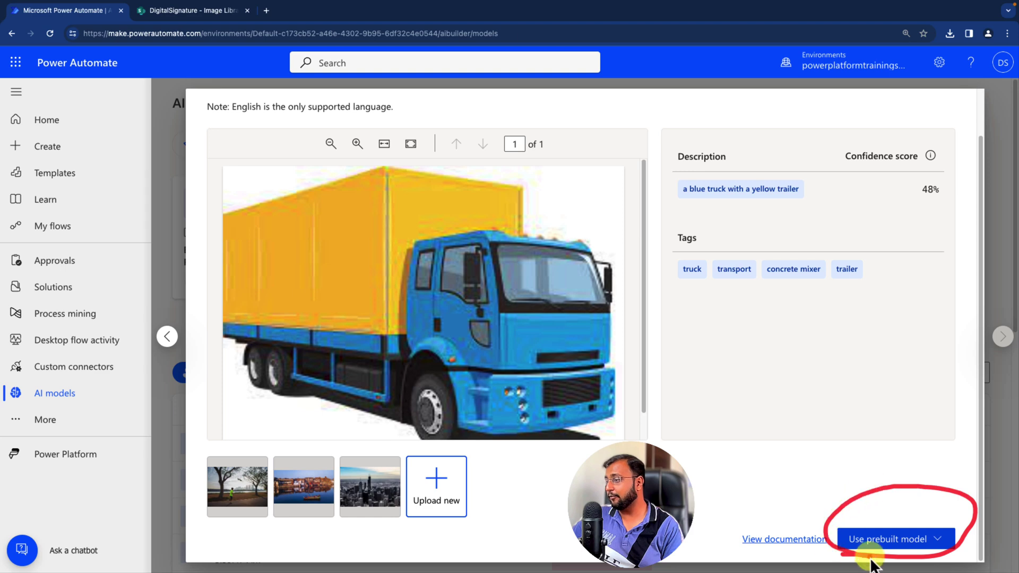
mouse_move(817, 439)
left_mouse_down()
mouse_move(885, 486)
mouse_move(857, 484)
left_mouse_up()
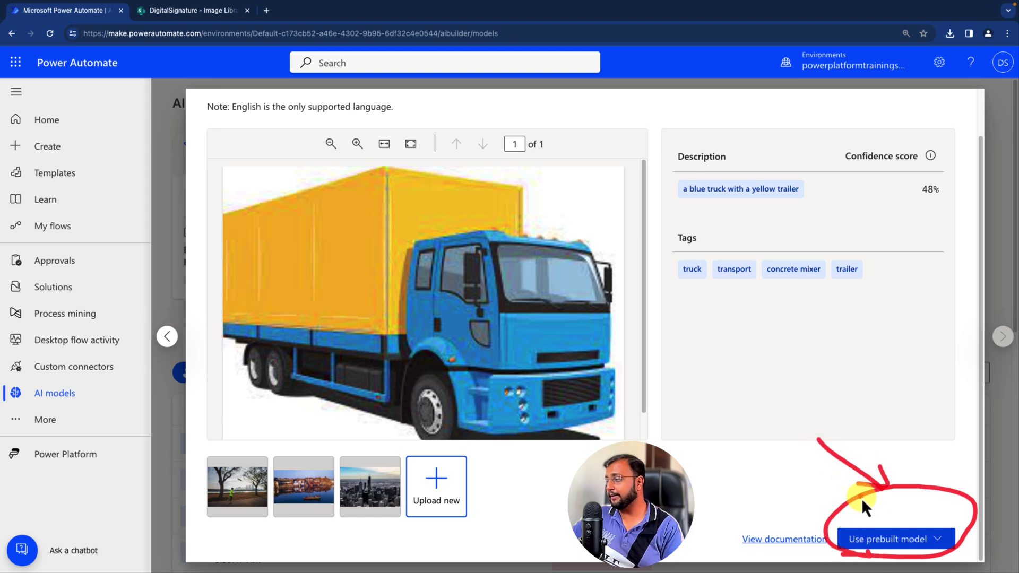
left_click(938, 540)
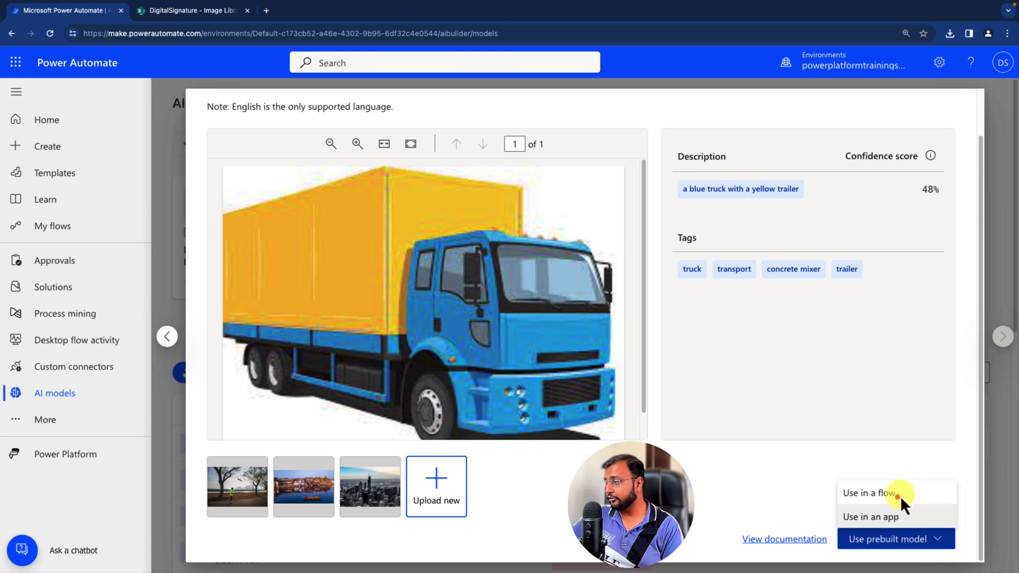
left_click_drag(870, 472, 917, 509)
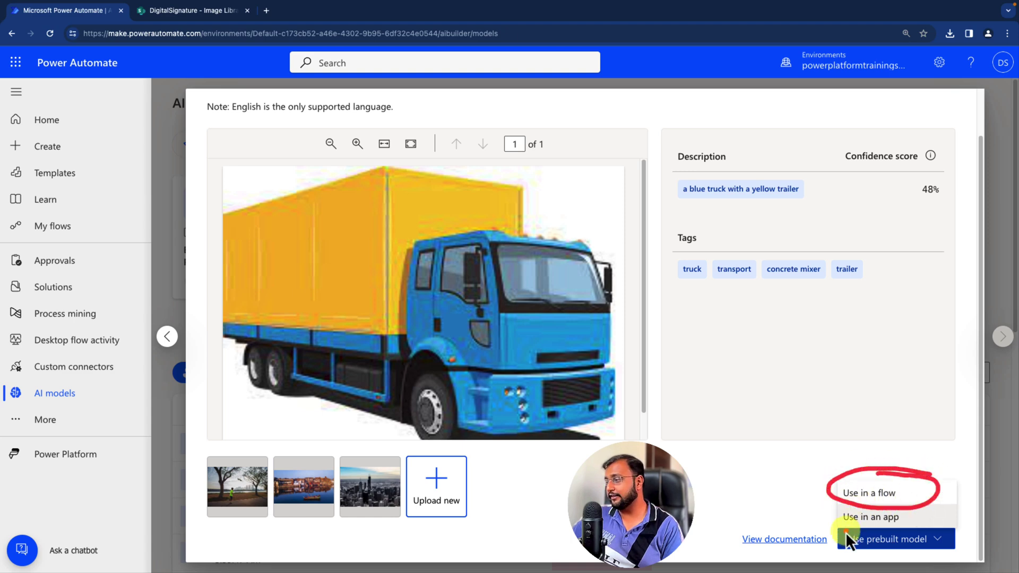
mouse_move(845, 531)
left_mouse_down()
mouse_move(845, 510)
mouse_move(928, 528)
mouse_move(813, 530)
left_mouse_up()
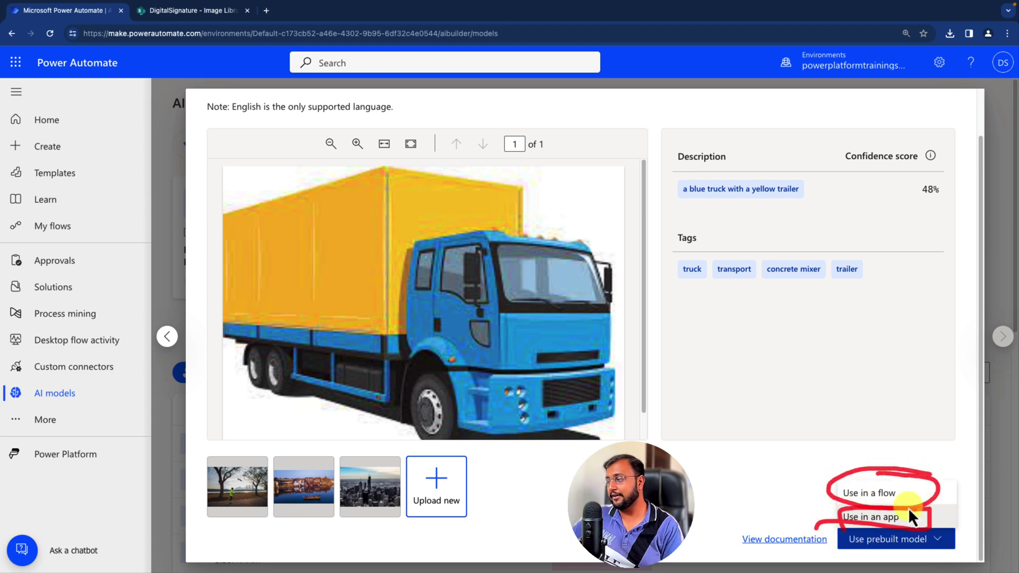
left_click_drag(915, 420, 902, 489)
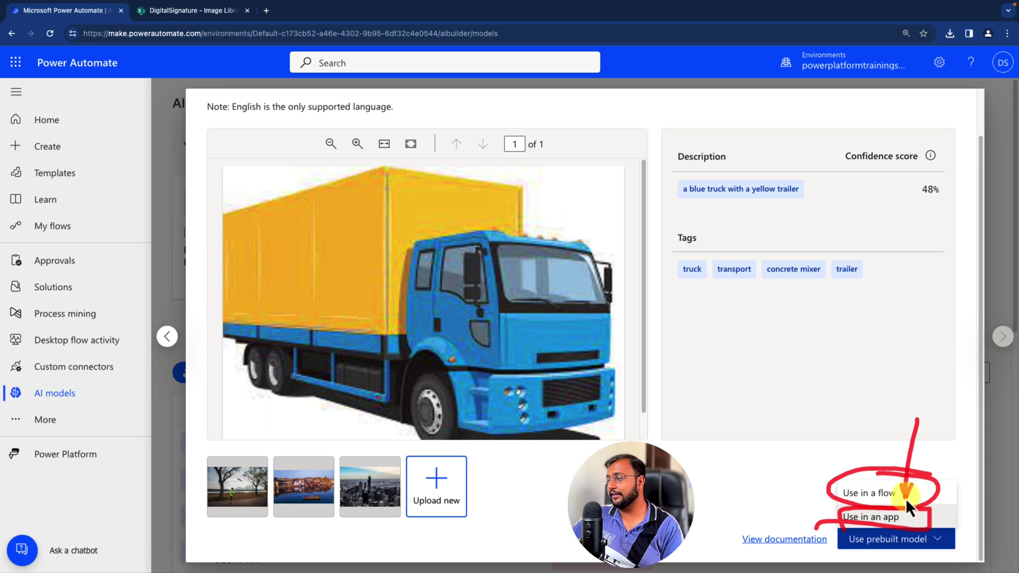
left_click(889, 498)
left_click(934, 539)
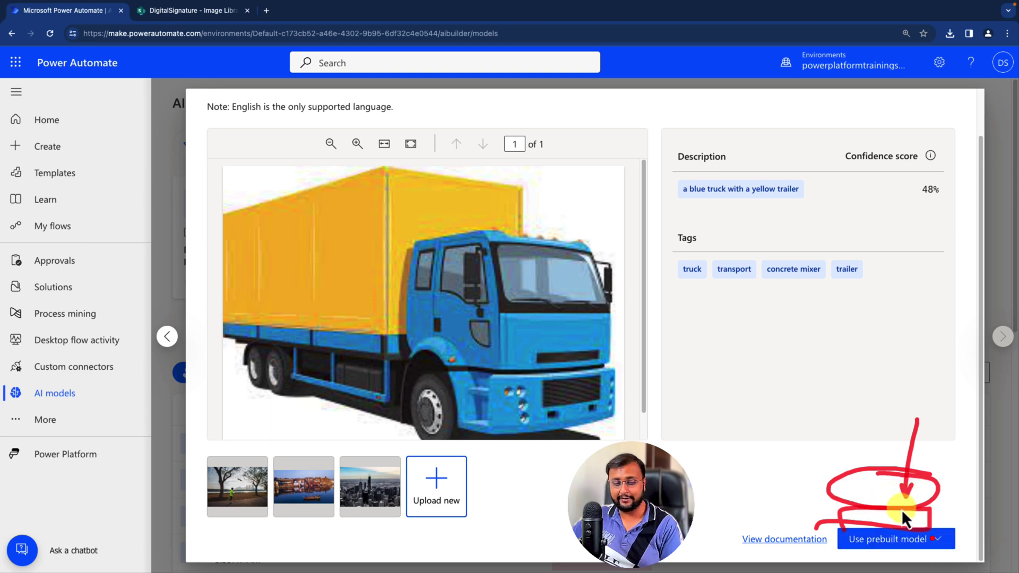
left_click(888, 497)
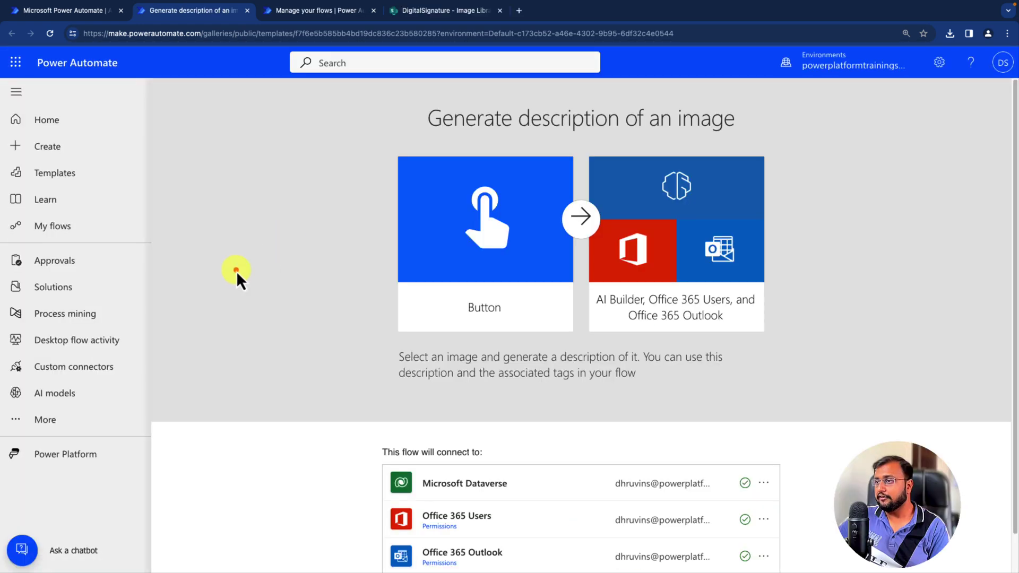
Examine the "Generate description of an image" flow template and the connections it requires.
mouse_move(237, 271)
left_mouse_down()
mouse_move(340, 212)
mouse_move(333, 249)
left_mouse_up()
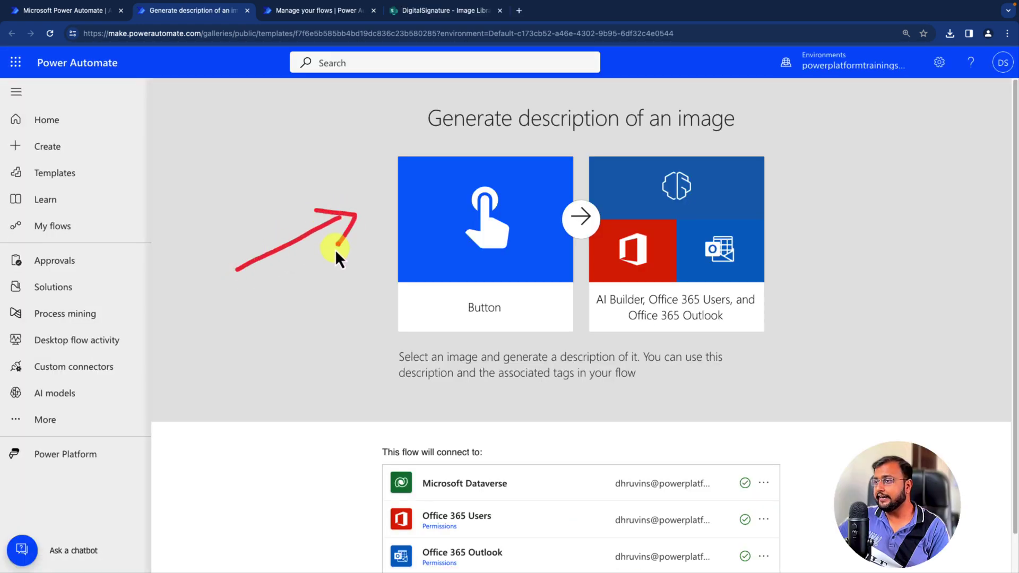
mouse_move(365, 101)
left_mouse_down()
mouse_move(348, 425)
mouse_move(748, 427)
mouse_move(812, 244)
mouse_move(748, 105)
left_mouse_up()
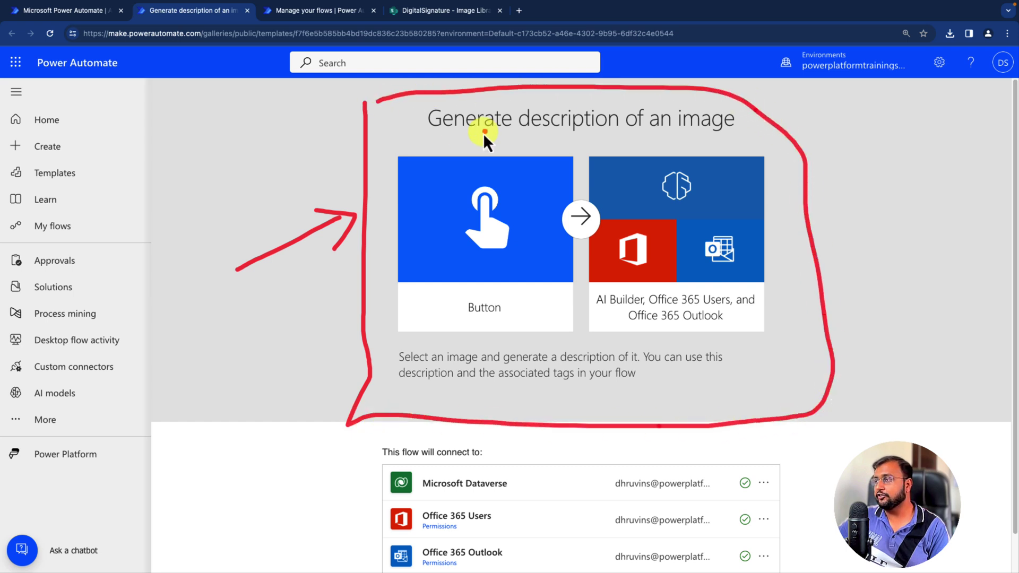
left_click_drag(416, 132, 730, 142)
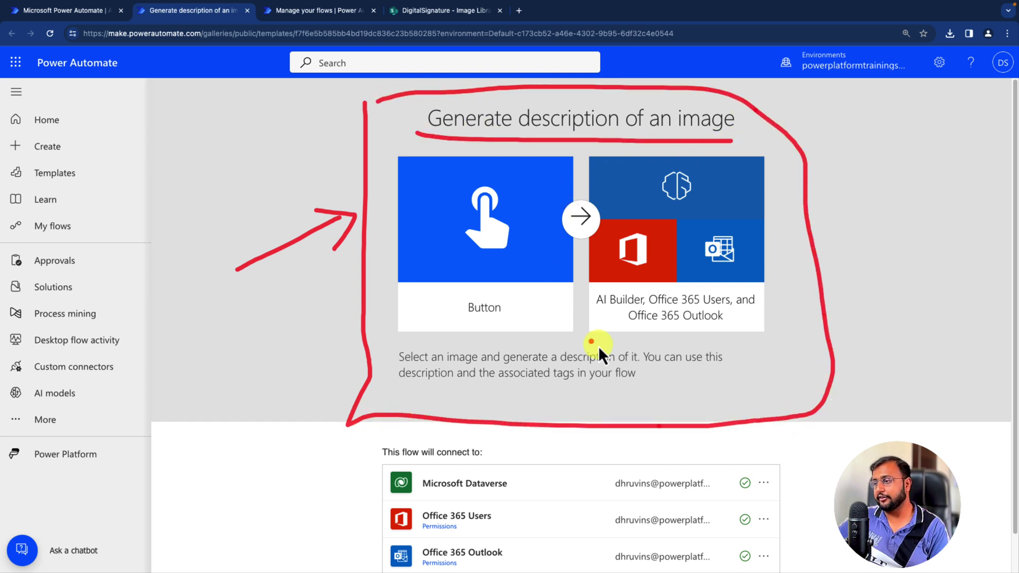
left_click_drag(427, 501, 534, 503)
mouse_move(438, 538)
left_mouse_down()
mouse_move(513, 536)
mouse_move(541, 557)
mouse_move(598, 556)
left_mouse_up()
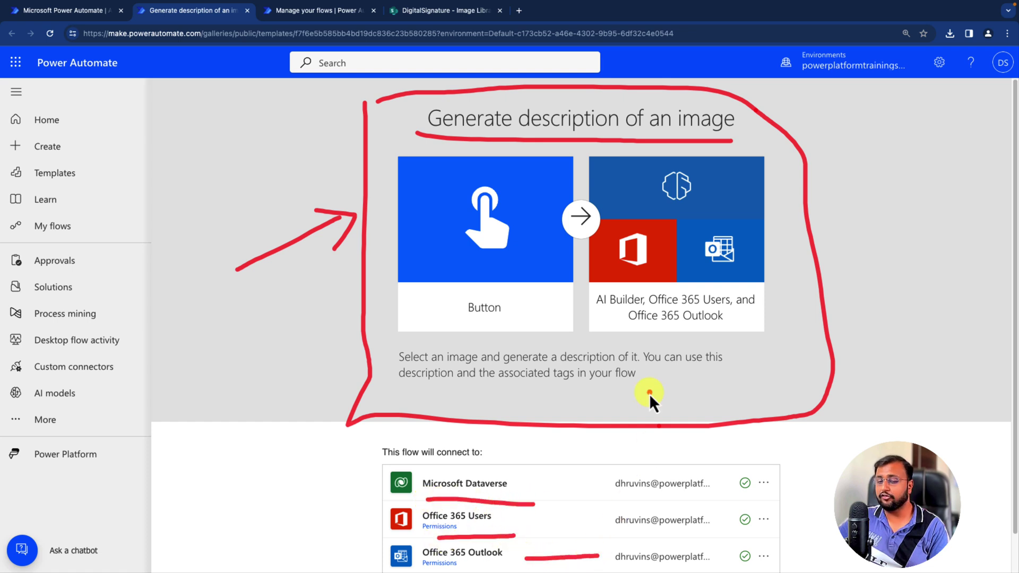
key("Escape")
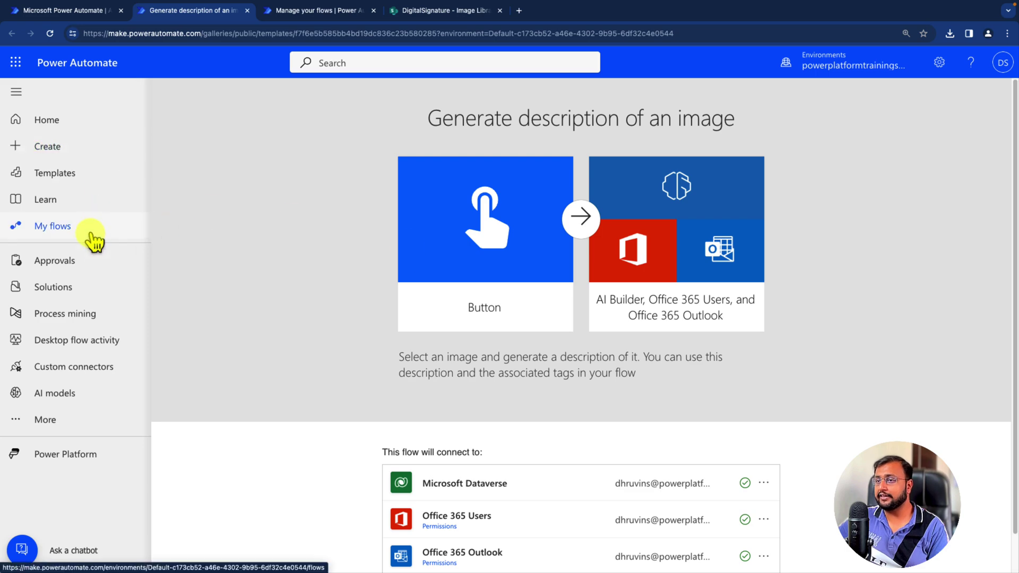
Create a blank automated cloud flow, skipping the flow name and trigger selection.
left_click(86, 153)
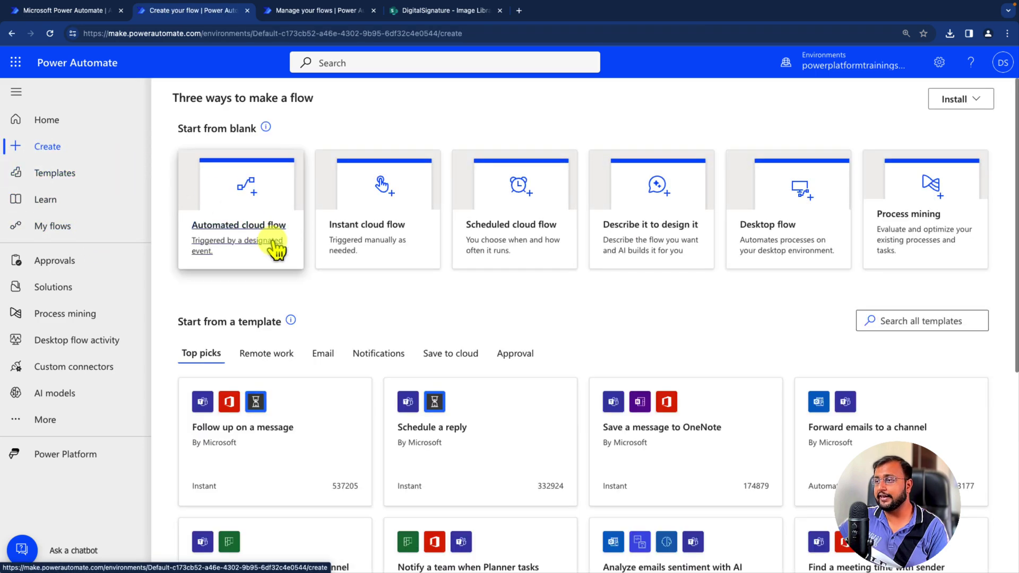
left_click(268, 255)
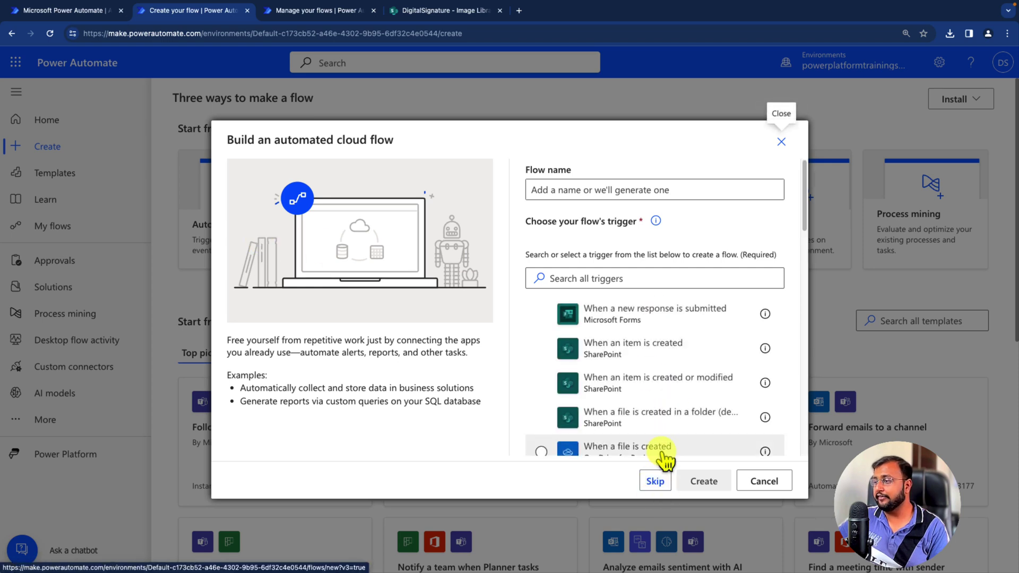
left_click(653, 482)
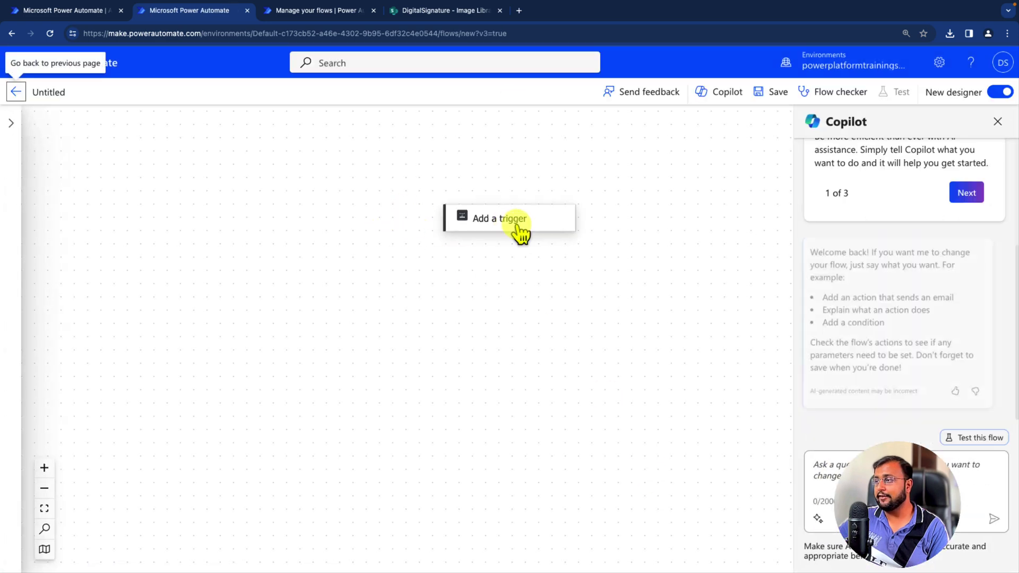
Add the SharePoint trigger "When a file is created (properties only)" to the blank flow.
left_click(512, 223)
type("s")
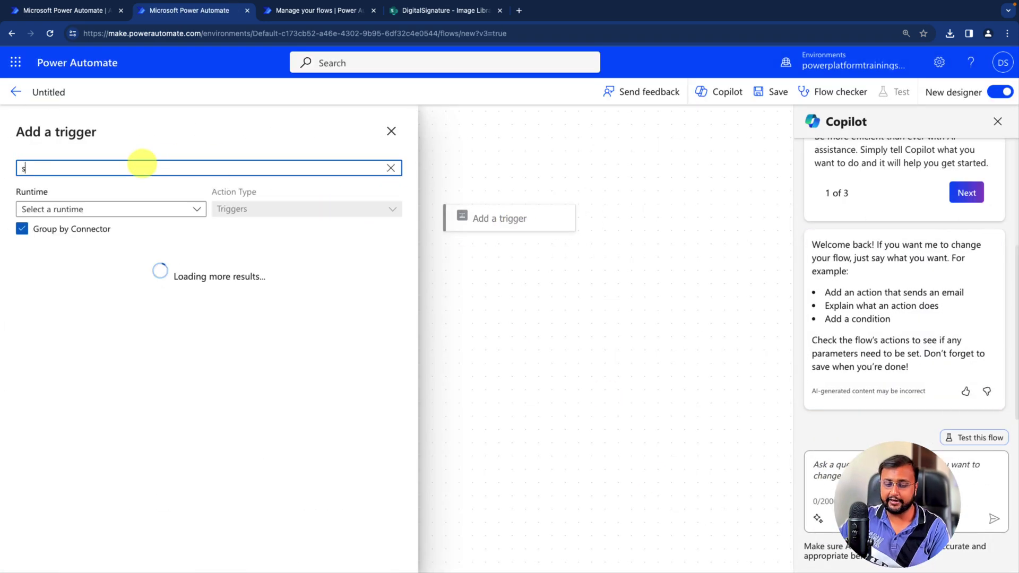
type("harepoint")
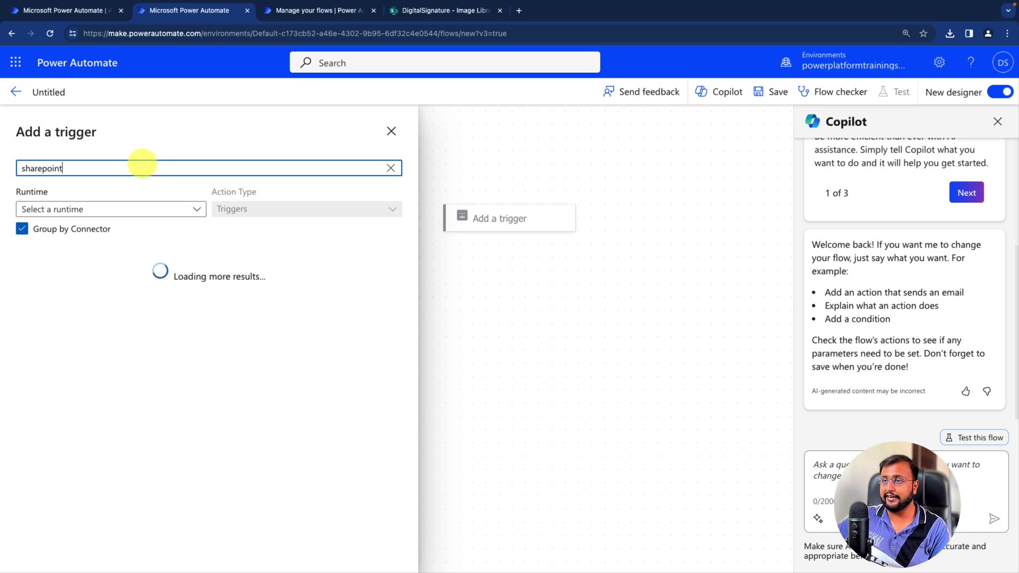
left_click(377, 281)
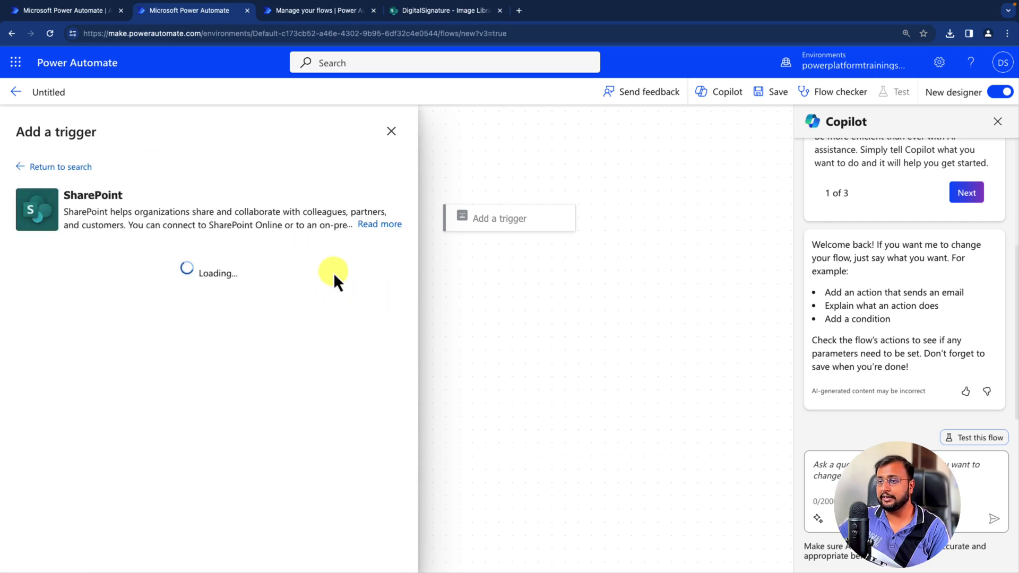
scroll(186, 334, "down", 1)
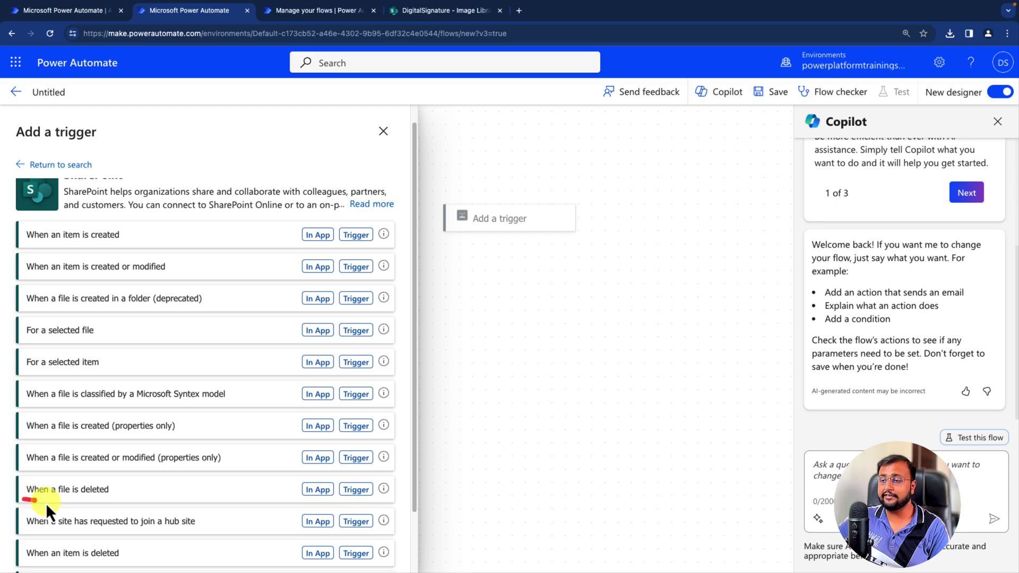
mouse_move(24, 444)
left_mouse_down()
mouse_move(199, 441)
mouse_move(20, 398)
left_mouse_up()
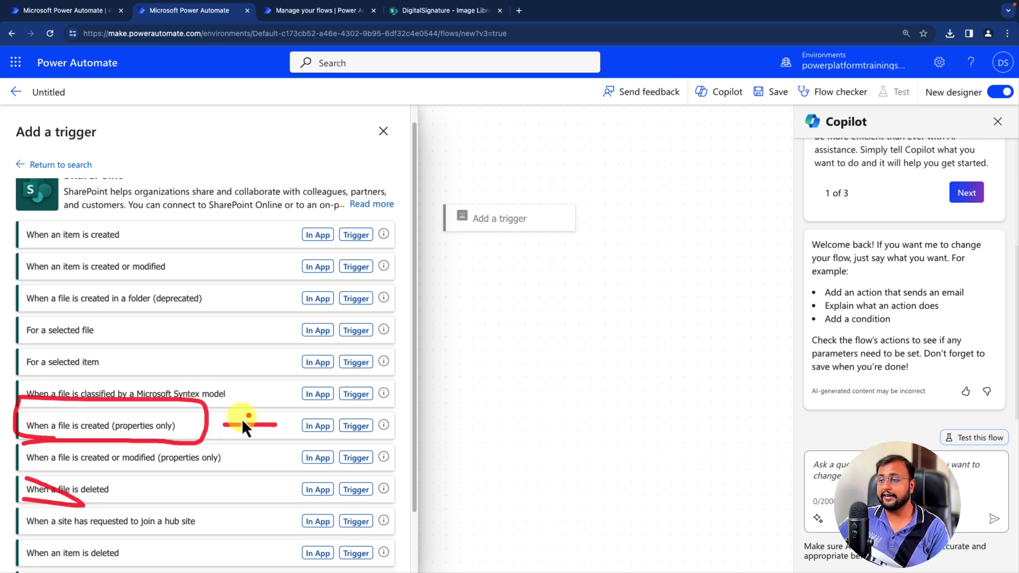
left_click(159, 425)
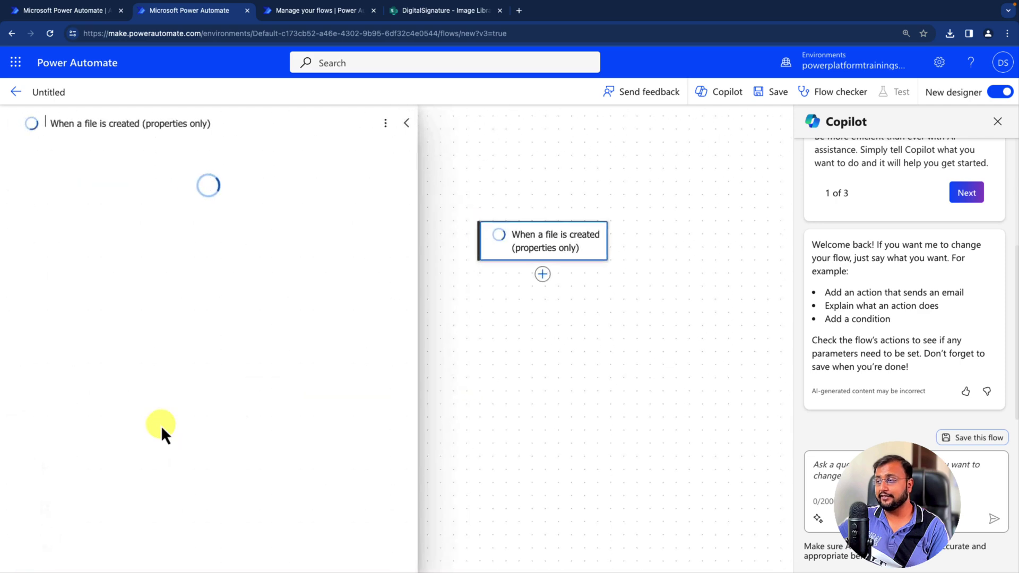
Set the trigger's site address to the DigitalSignature site and its library name to Image Library.
left_click(148, 226)
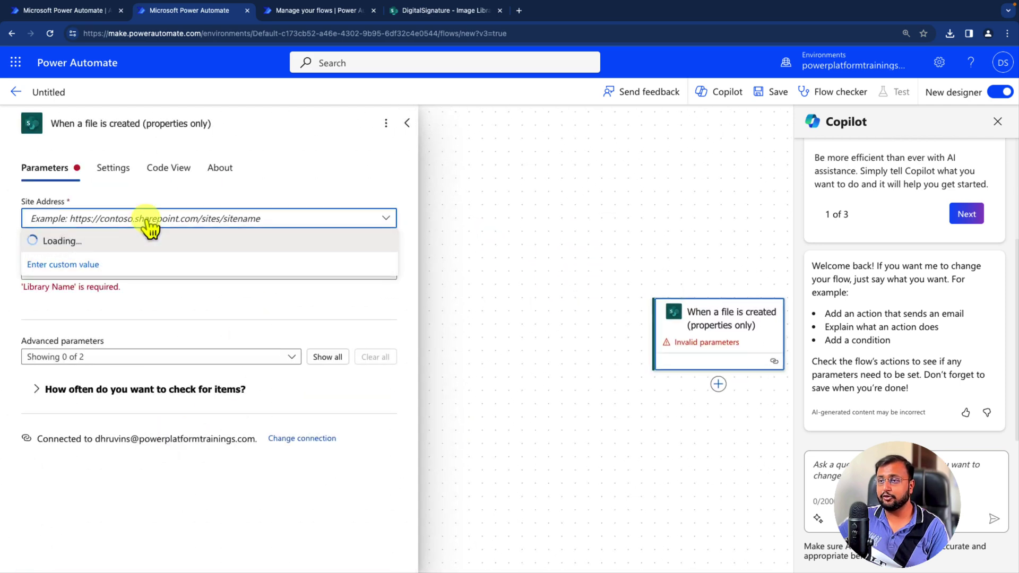
left_click(109, 264)
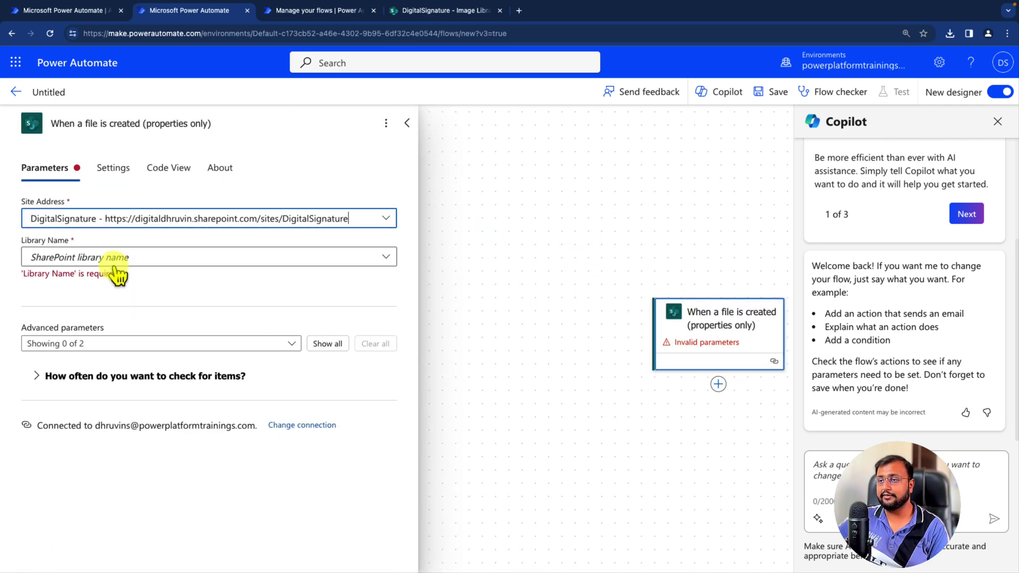
left_click(122, 260)
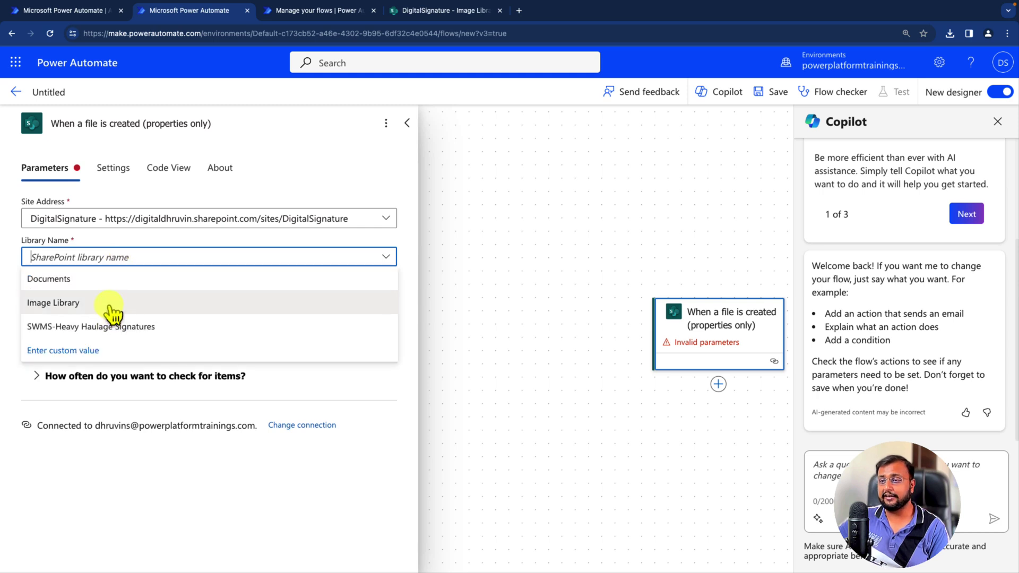
left_click(110, 305)
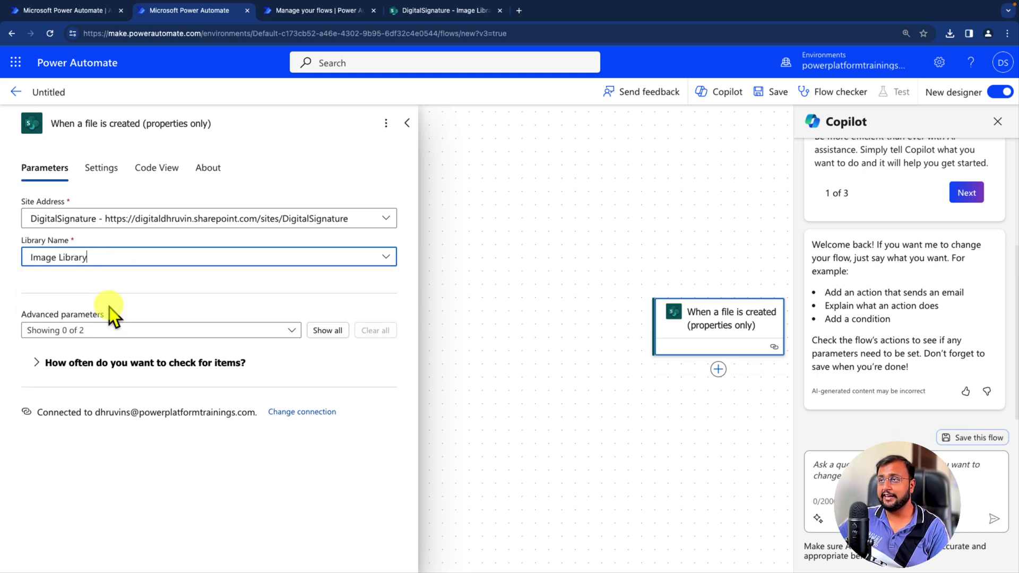
Switch to the SharePoint site and examine the Image Library's Name, image description and Tags columns.
left_click(431, 14)
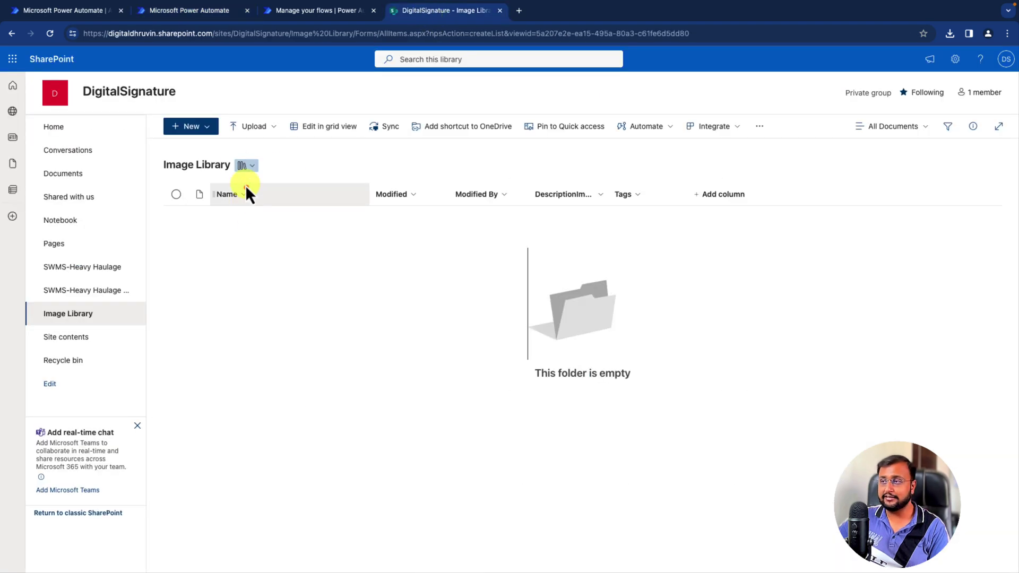
mouse_move(166, 174)
left_mouse_down()
mouse_move(282, 161)
mouse_move(147, 171)
mouse_move(196, 179)
left_mouse_up()
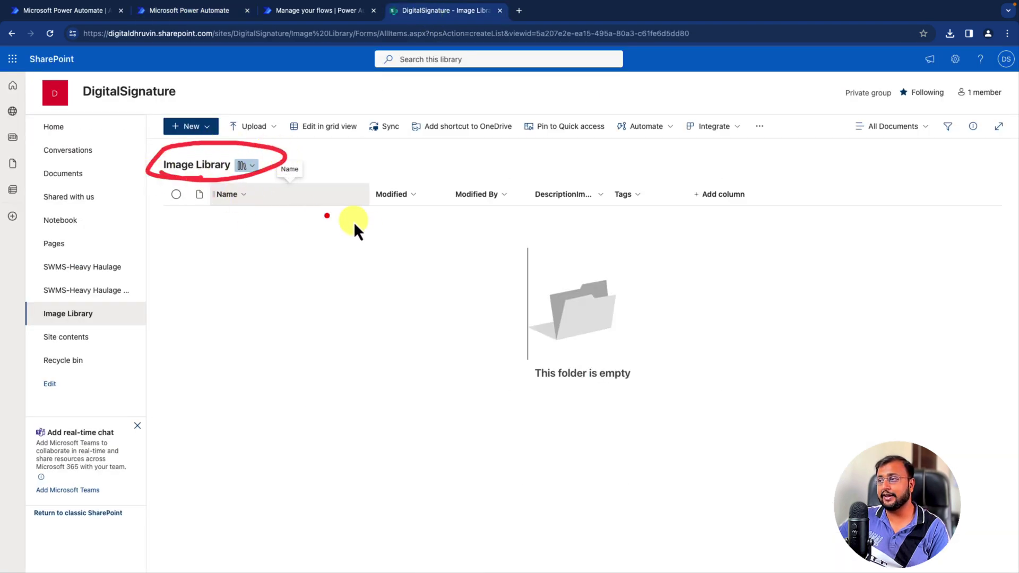
mouse_move(363, 368)
left_mouse_down()
mouse_move(281, 232)
mouse_move(310, 238)
left_mouse_up()
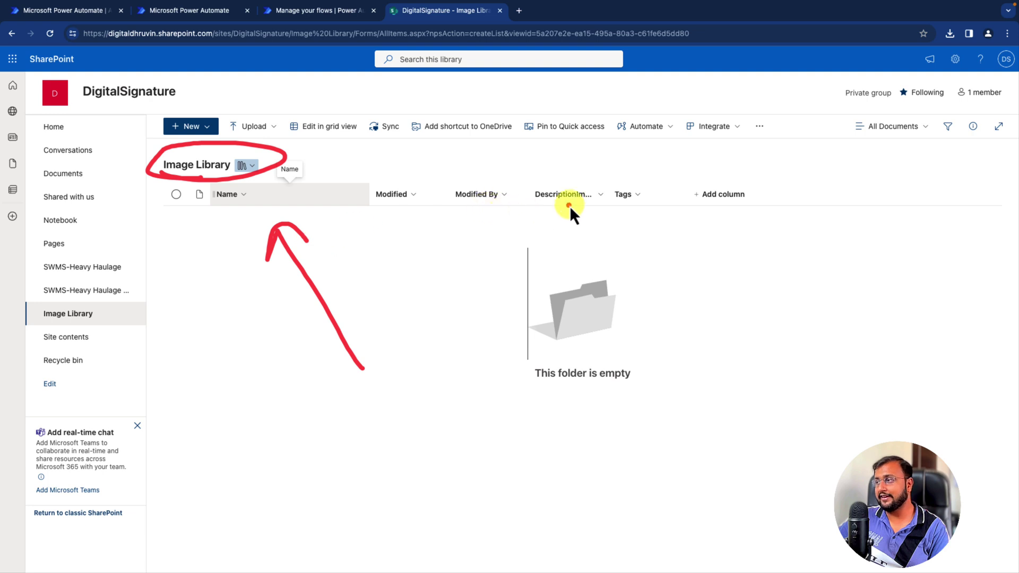
mouse_move(519, 171)
left_mouse_down()
mouse_move(507, 312)
mouse_move(608, 364)
mouse_move(587, 166)
mouse_move(696, 187)
mouse_move(632, 325)
left_mouse_up()
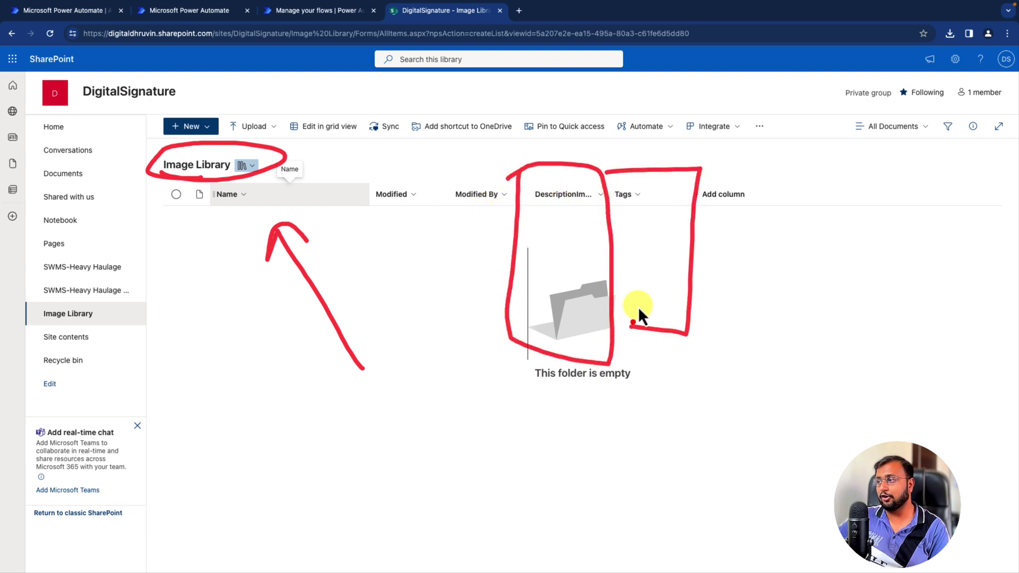
left_click_drag(555, 258, 558, 273)
left_click_drag(619, 257, 671, 234)
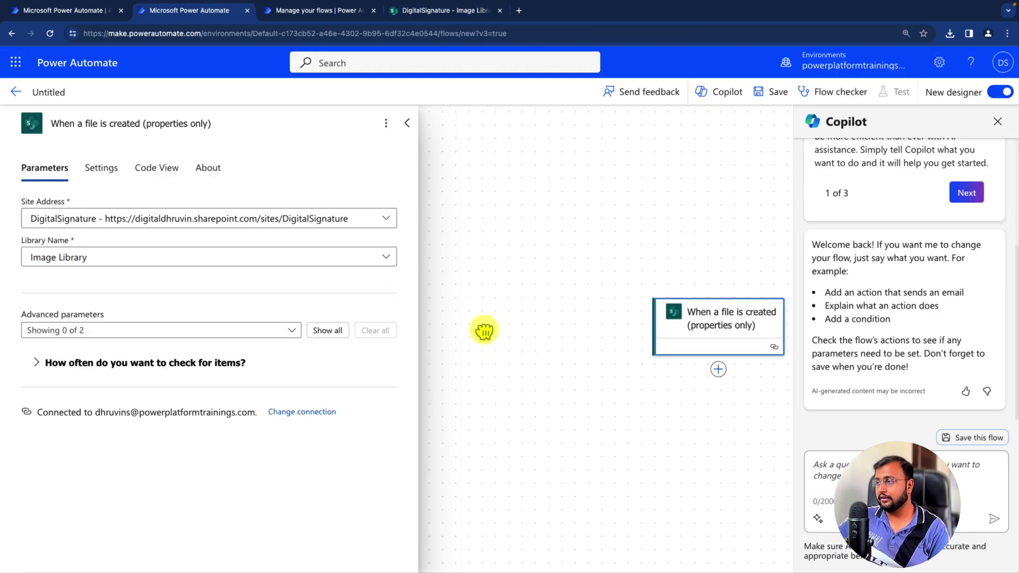
Back in the Power Automate flow, add the AI Builder action "Generate description of an image" after the SharePoint trigger.
left_click(484, 330)
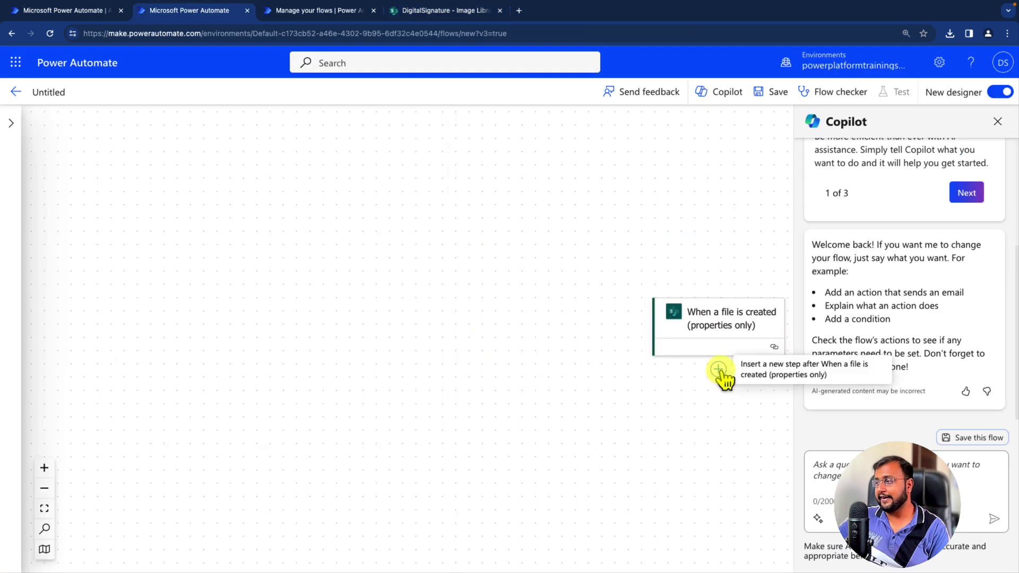
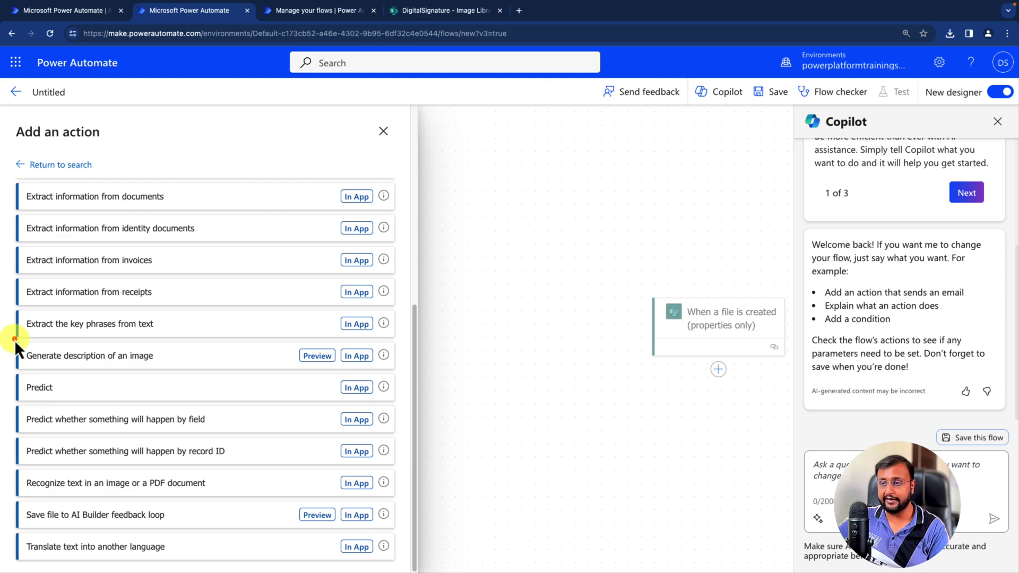
mouse_move(12, 340)
left_mouse_down()
mouse_move(243, 370)
mouse_move(409, 375)
left_mouse_up()
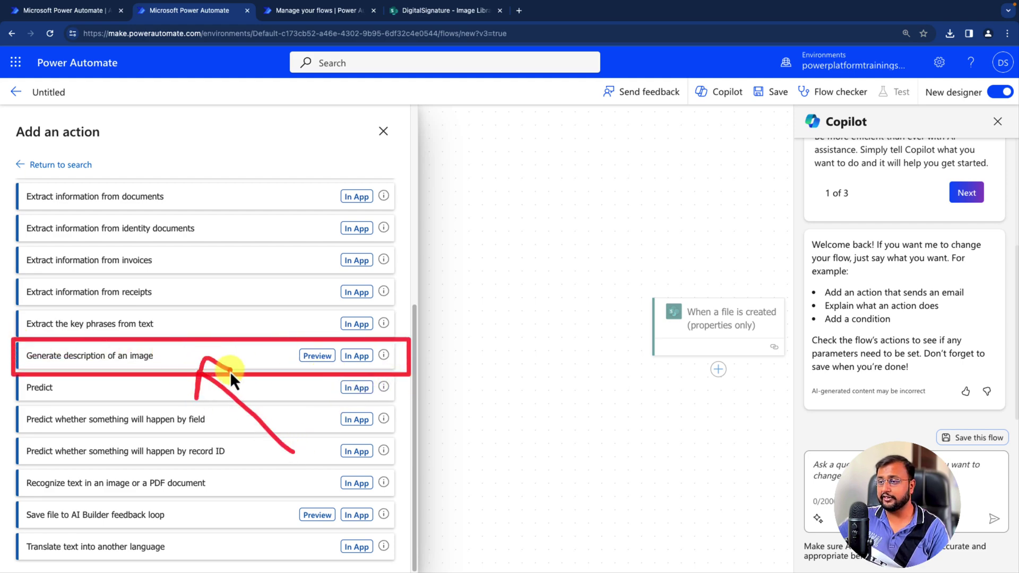
left_click(159, 363)
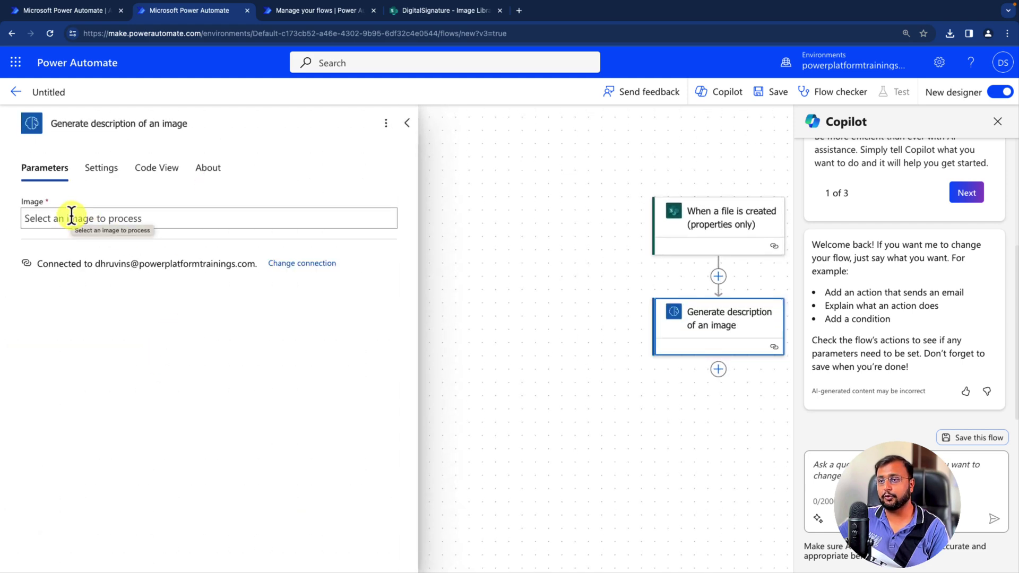
left_click(72, 216)
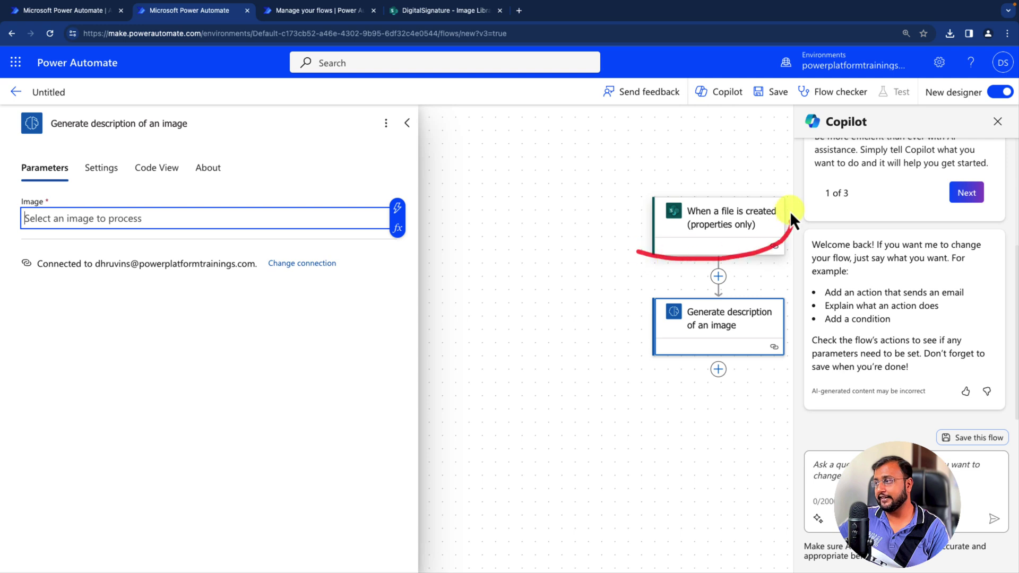
Insert the SharePoint "Get file content" action between the trigger and the "Generate description of an image" action.
left_click(718, 278)
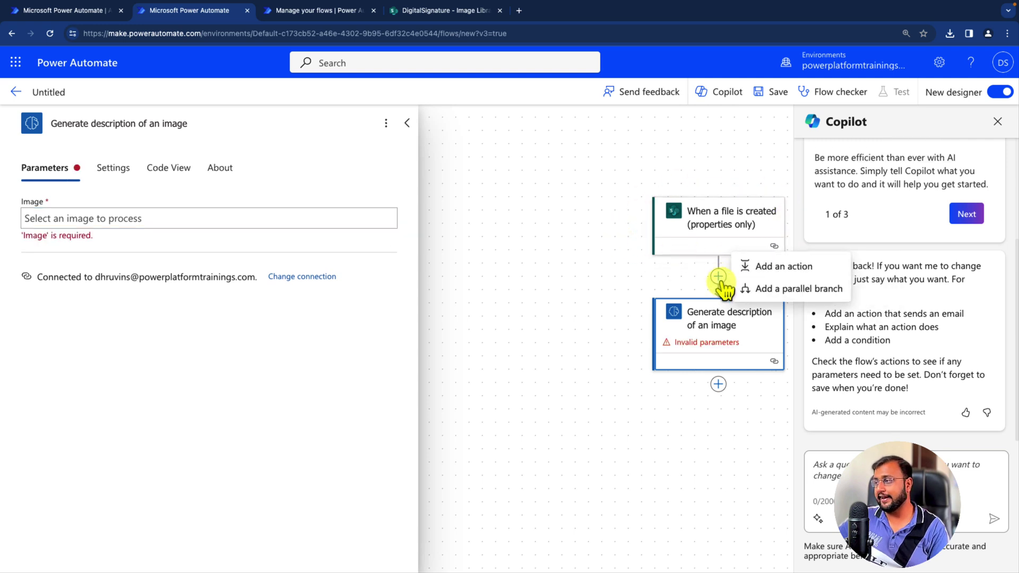
left_click(764, 266)
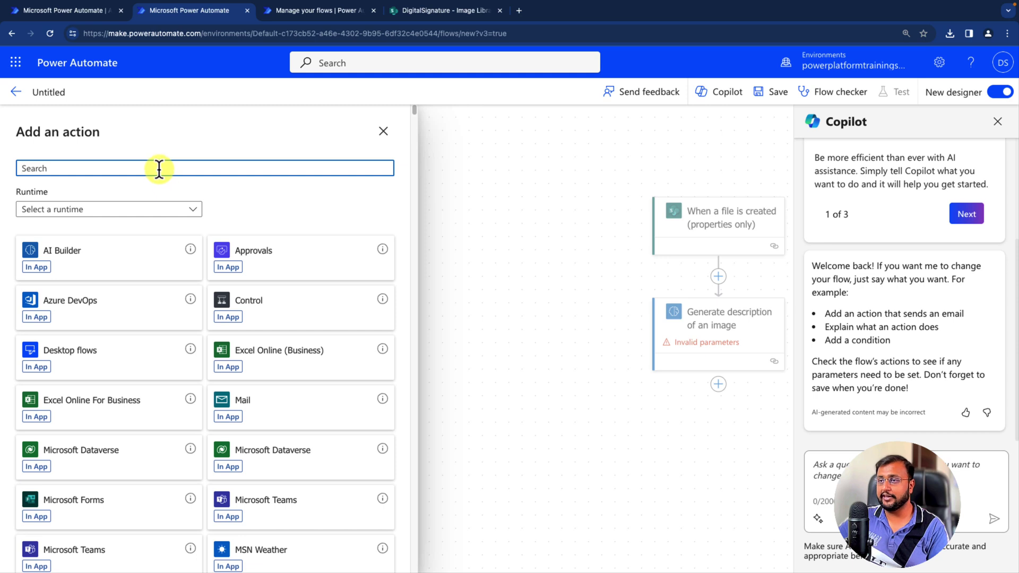
type("get file content")
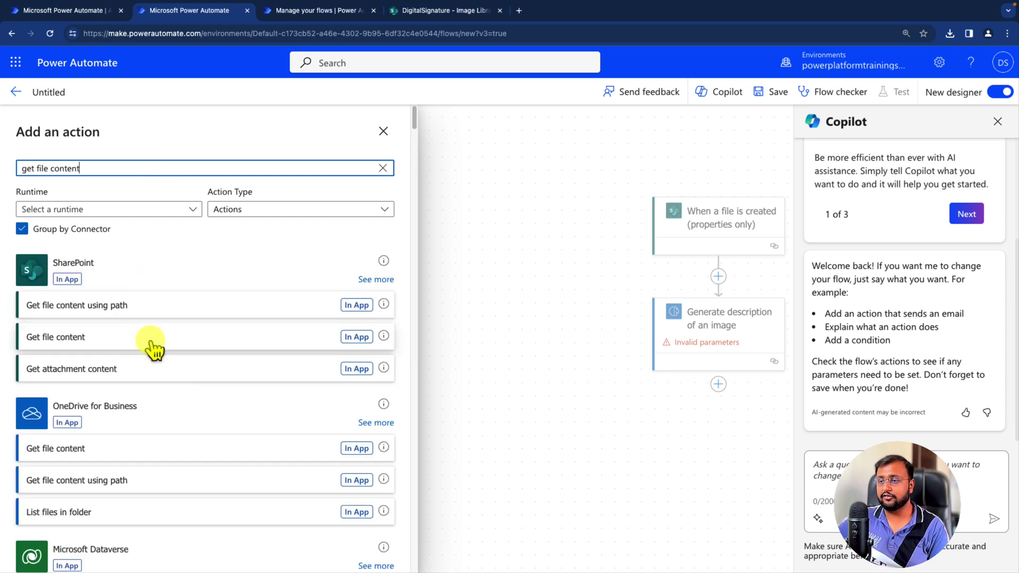
left_click(152, 345)
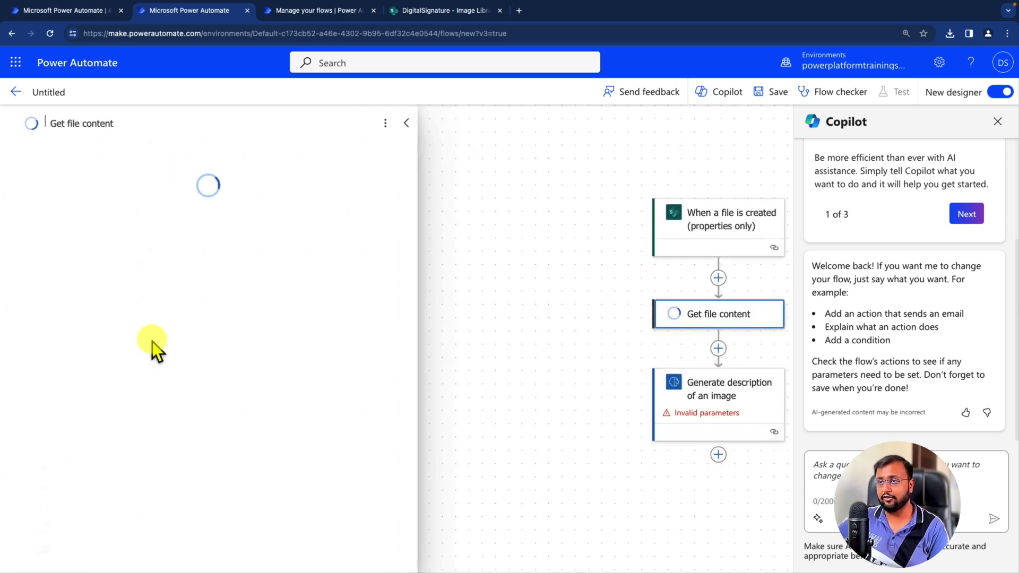
Set the "Get file content" site address to DigitalSignature and its file identifier to the trigger's Identifier dynamic value.
left_click(282, 225)
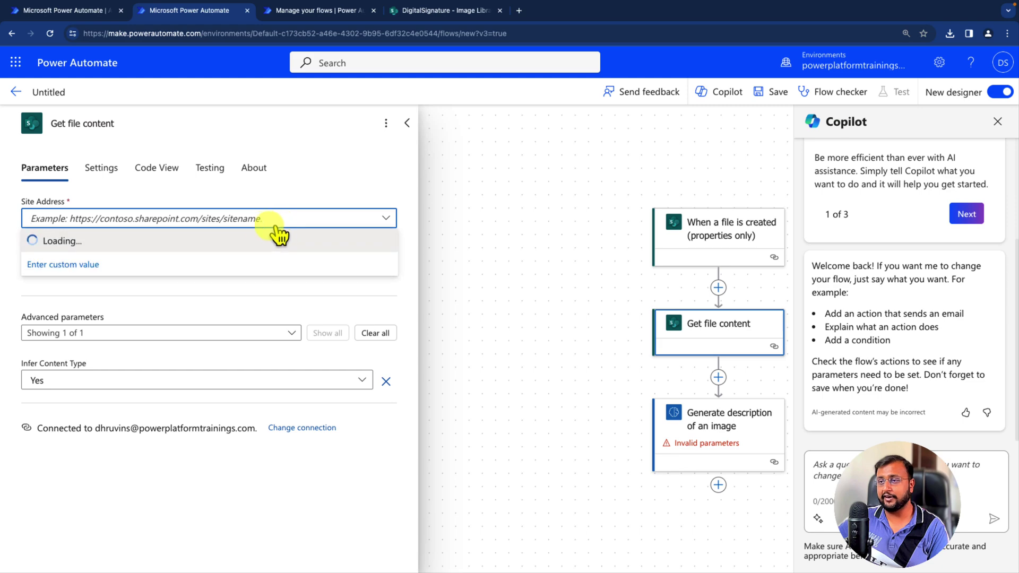
left_click(125, 265)
left_click(288, 258)
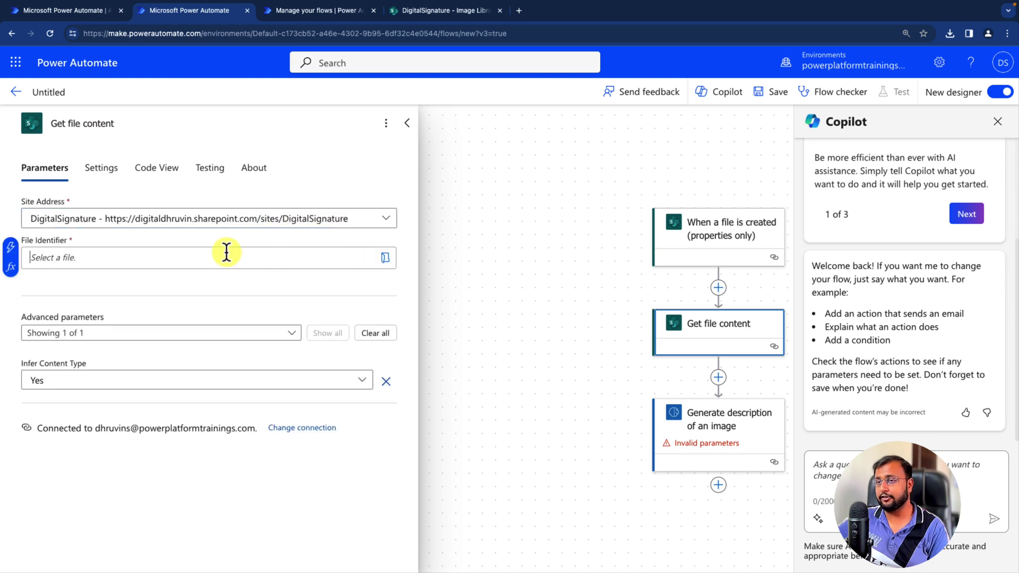
left_click(13, 247)
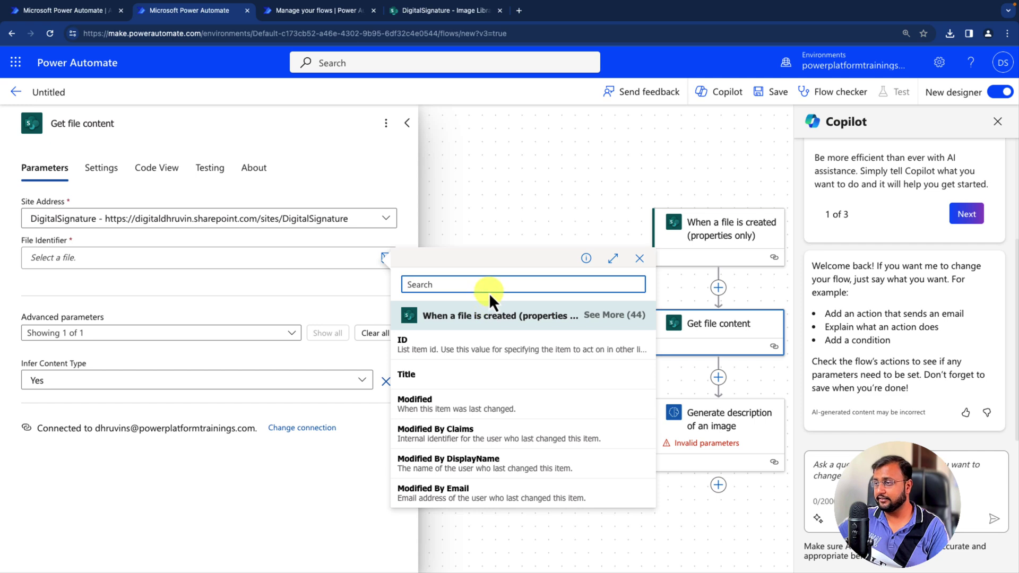
type("ide")
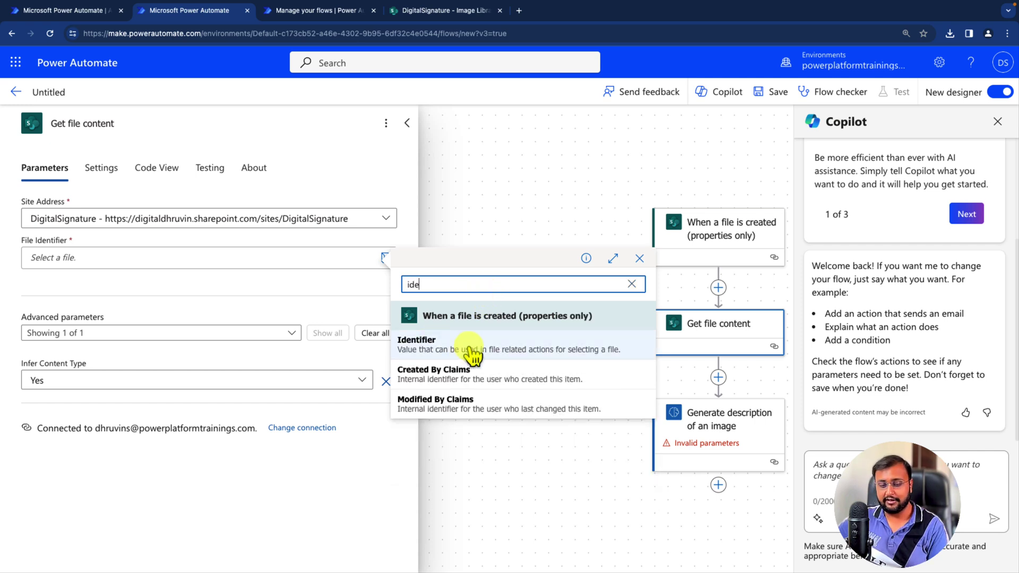
left_click_drag(383, 358, 601, 360)
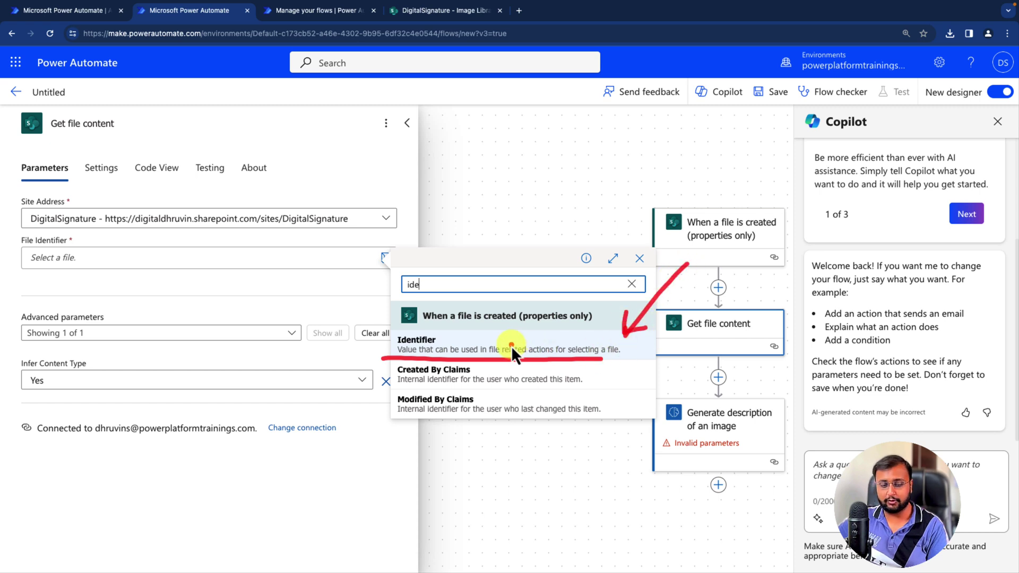
left_click(480, 351)
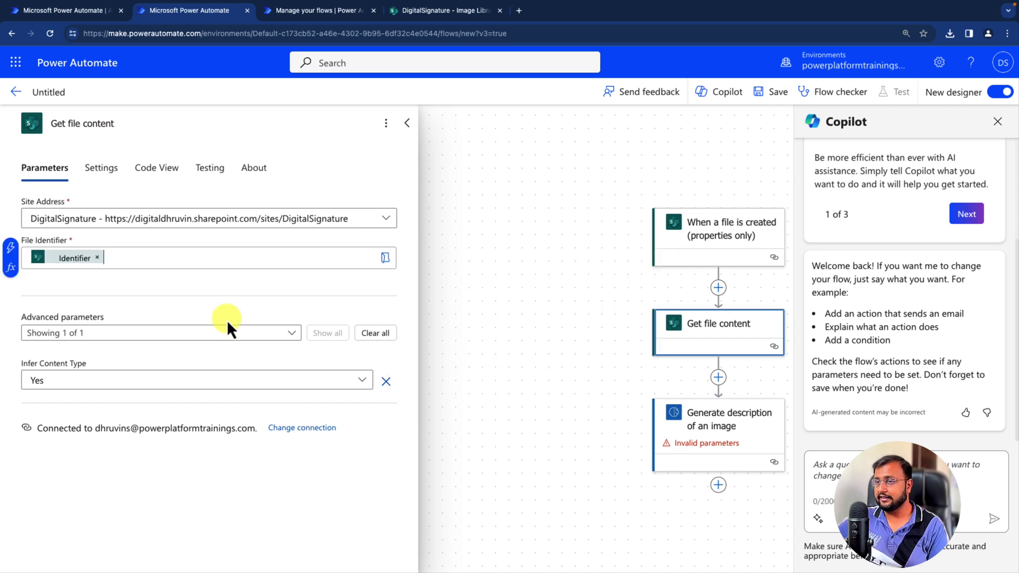
left_click(454, 327)
Set the Image input of "Generate description of an image" to the File Content dynamic value from "Get file content".
left_click(675, 419)
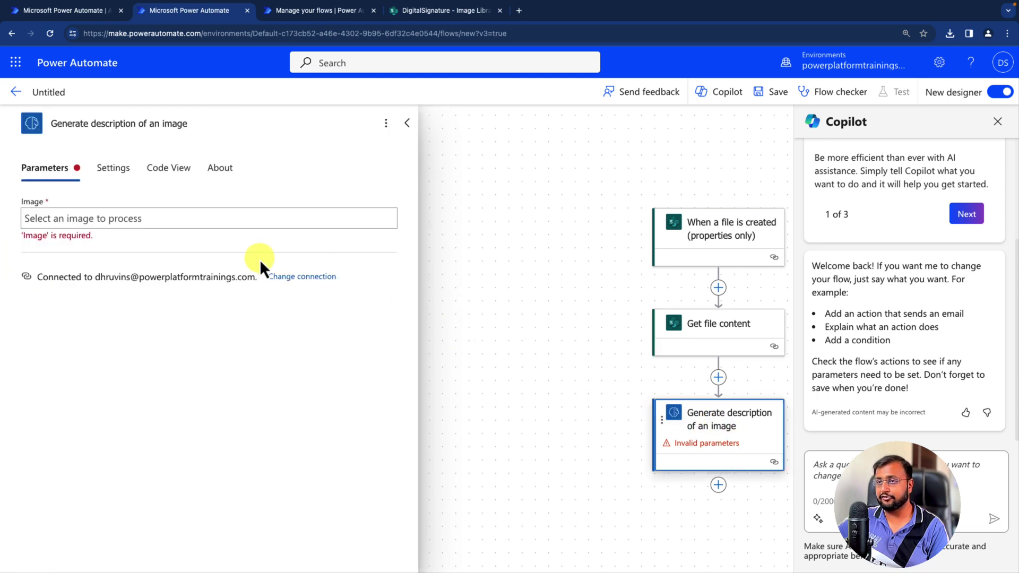
left_click(129, 215)
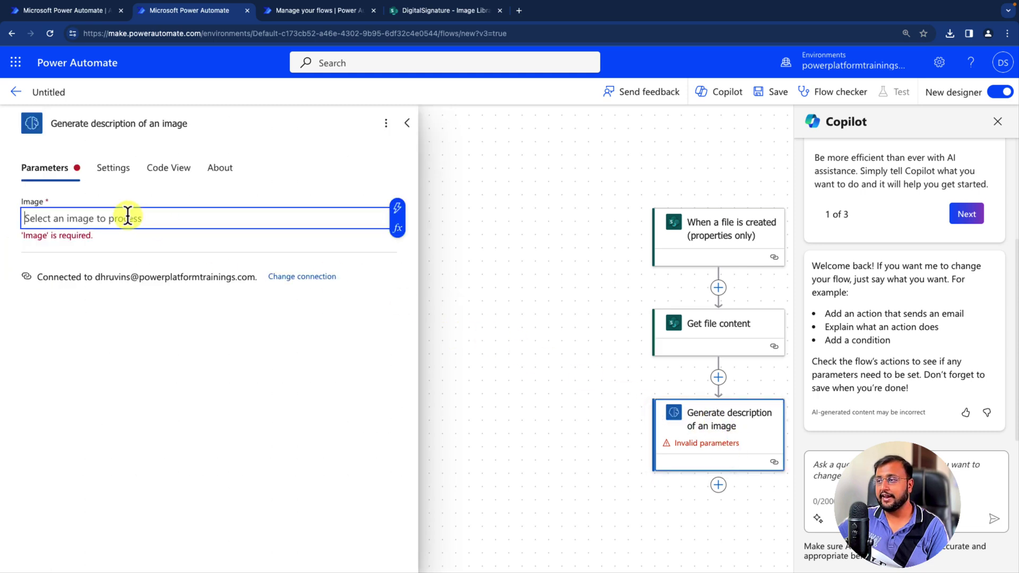
left_click(400, 211)
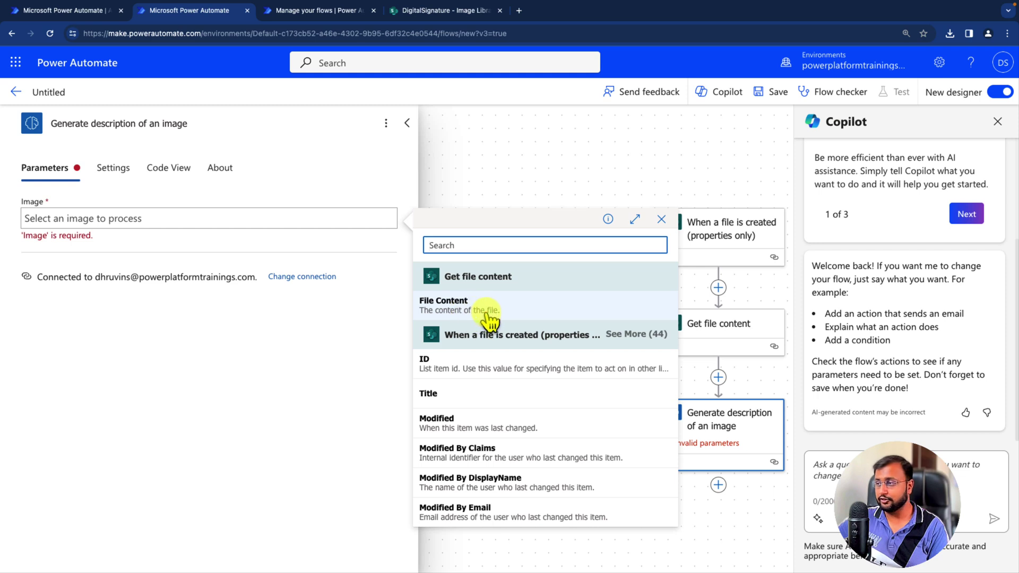
left_click_drag(399, 318, 586, 298)
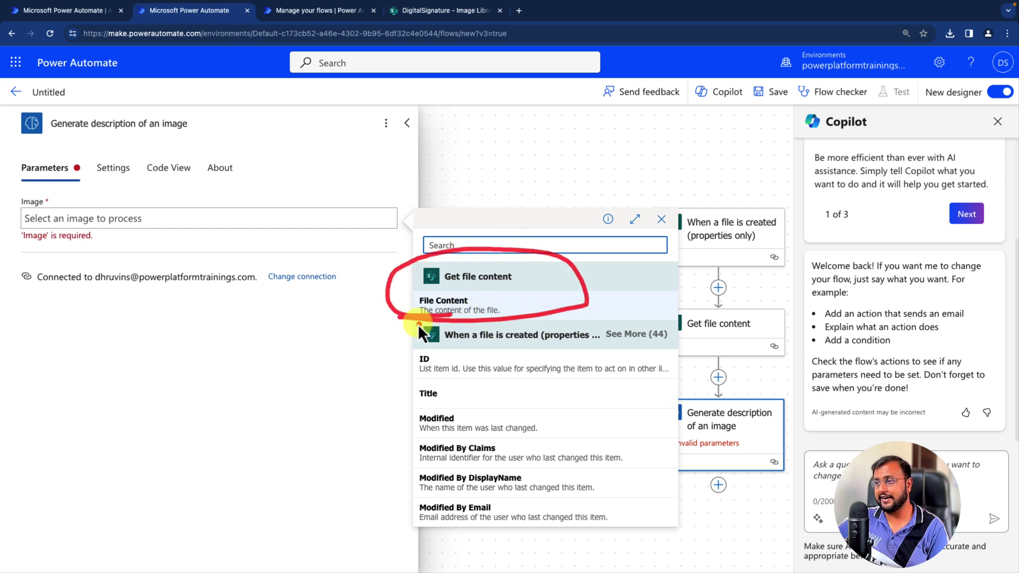
left_click_drag(418, 324, 211, 253)
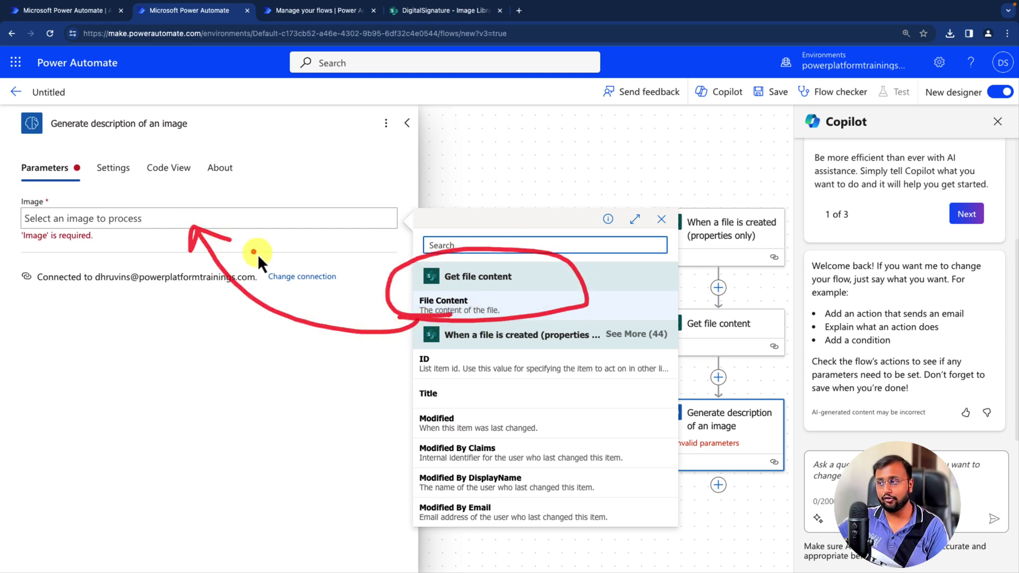
left_click(461, 305)
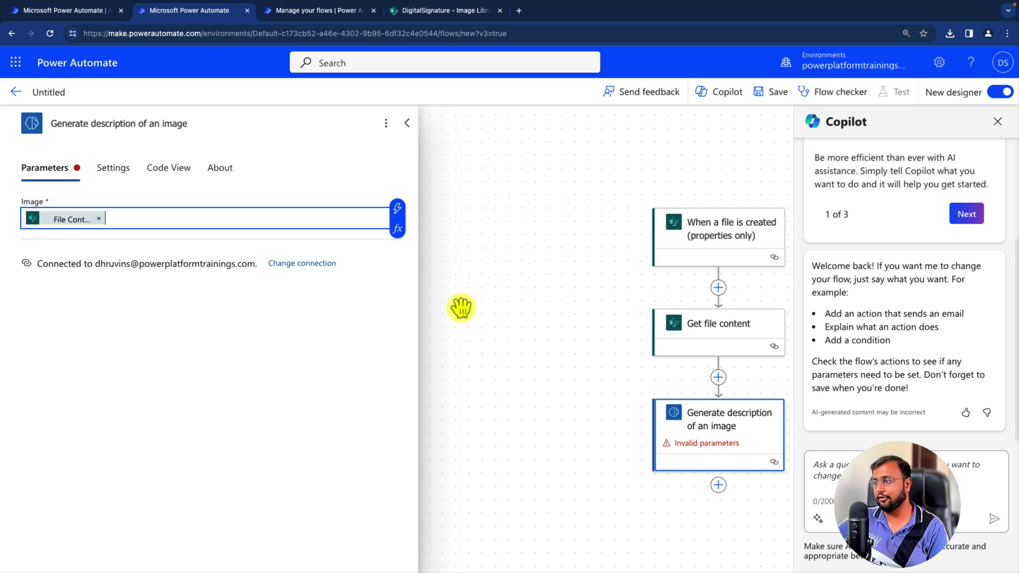
left_click(477, 337)
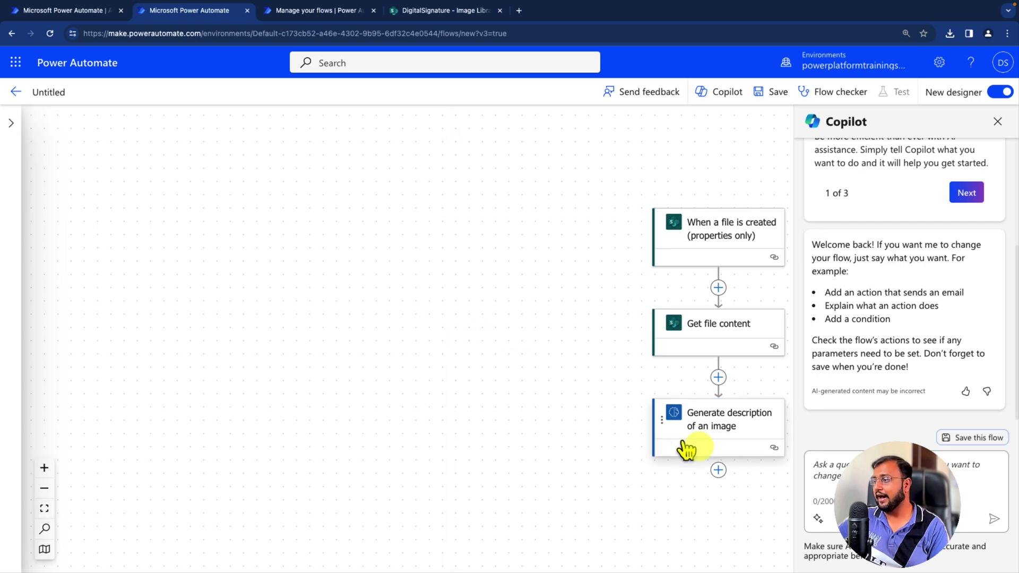
Add a Data Operation "Compose" action after "Generate description of an image".
scroll(723, 467, "down", 1)
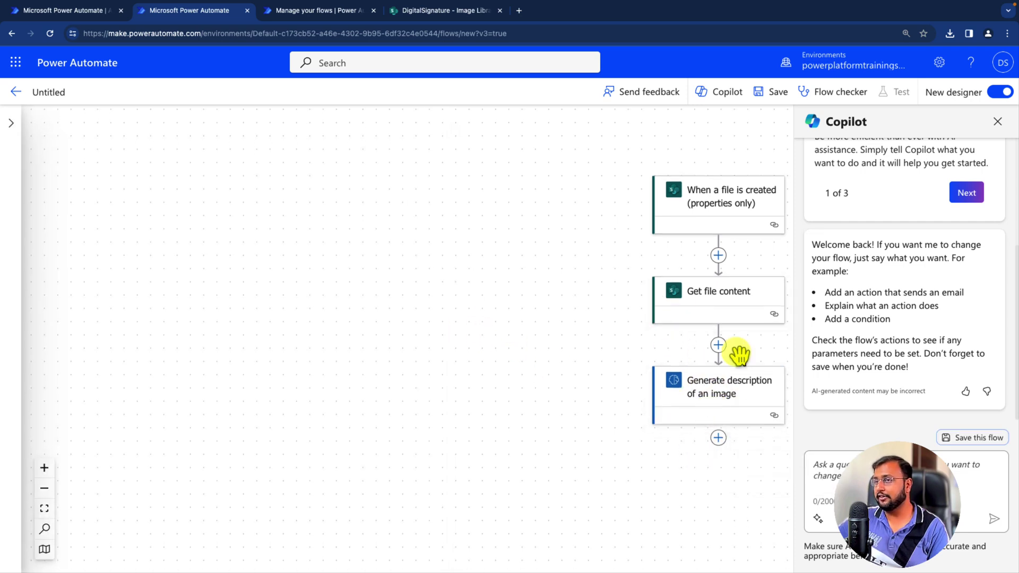
left_click(719, 438)
left_click(768, 444)
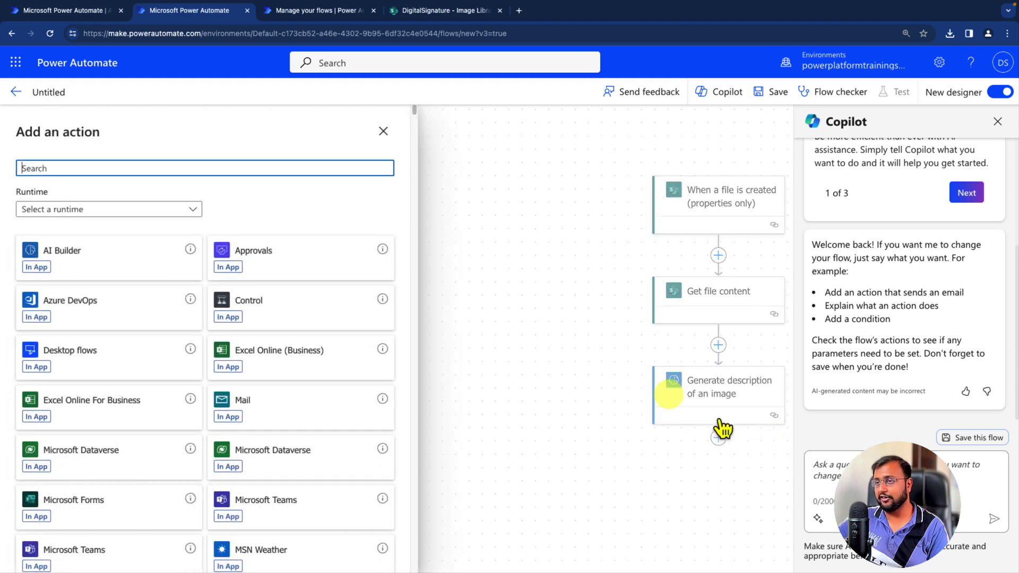
type("compose")
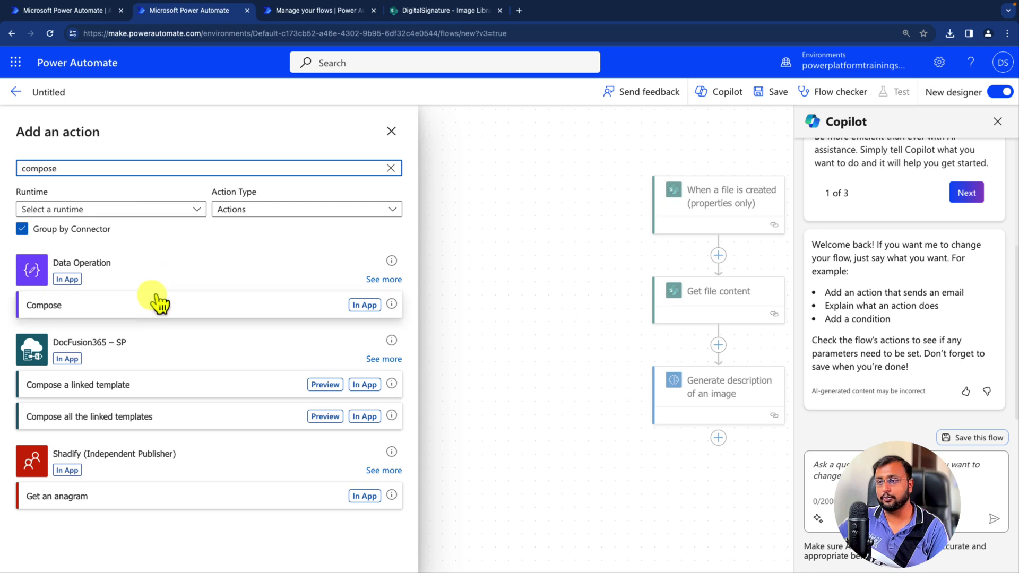
left_click(141, 303)
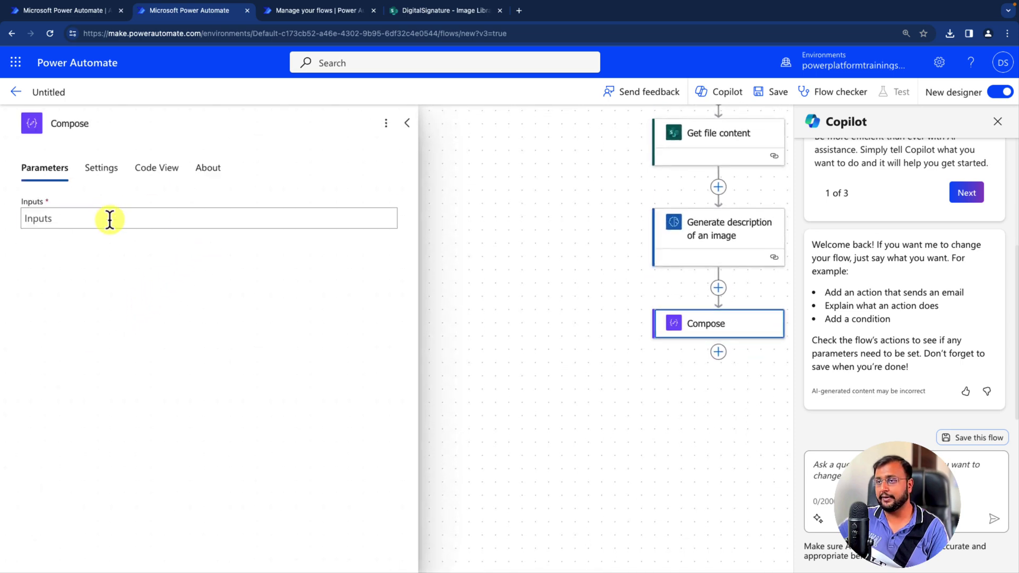
Set the Compose inputs to the Description and Tags dynamic values from "Generate description of an image", each on its own line.
left_click(107, 220)
left_click(397, 213)
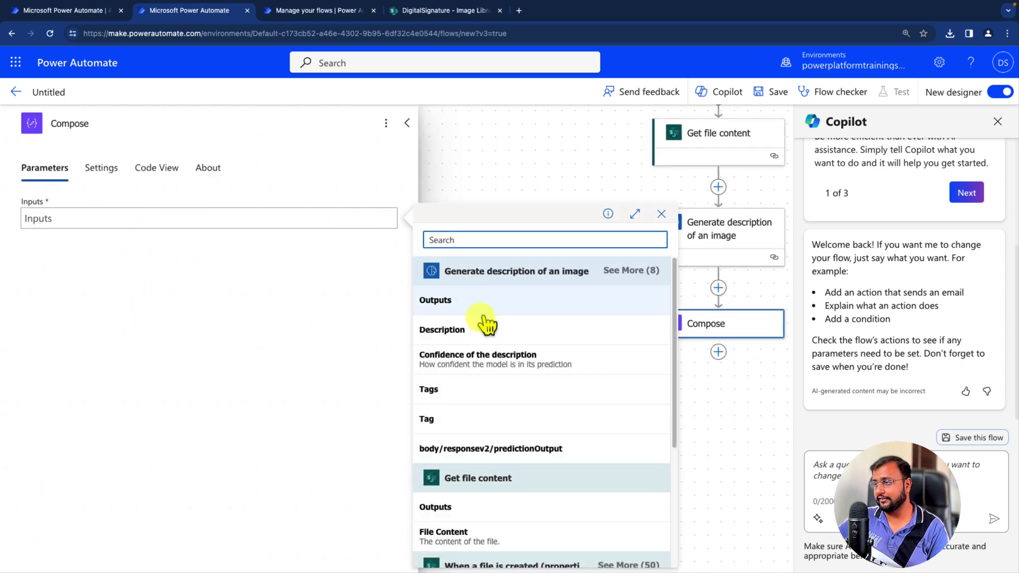
left_click(470, 332)
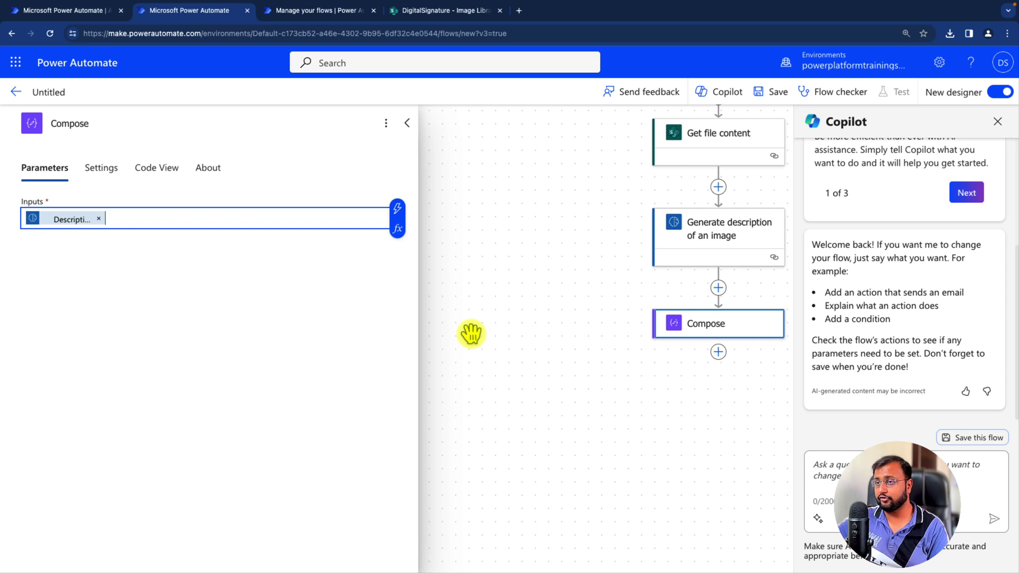
left_click(401, 226)
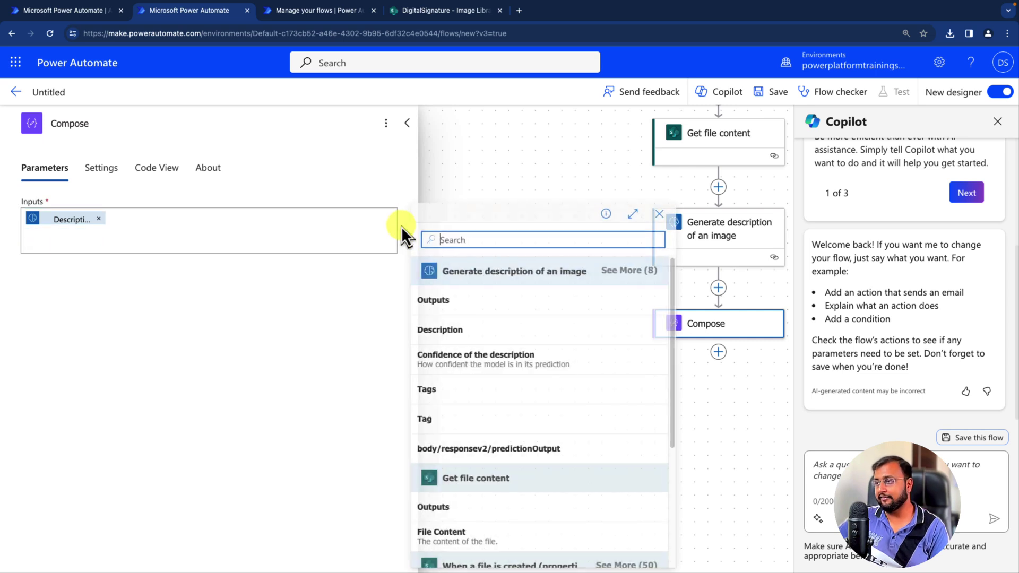
left_click(461, 394)
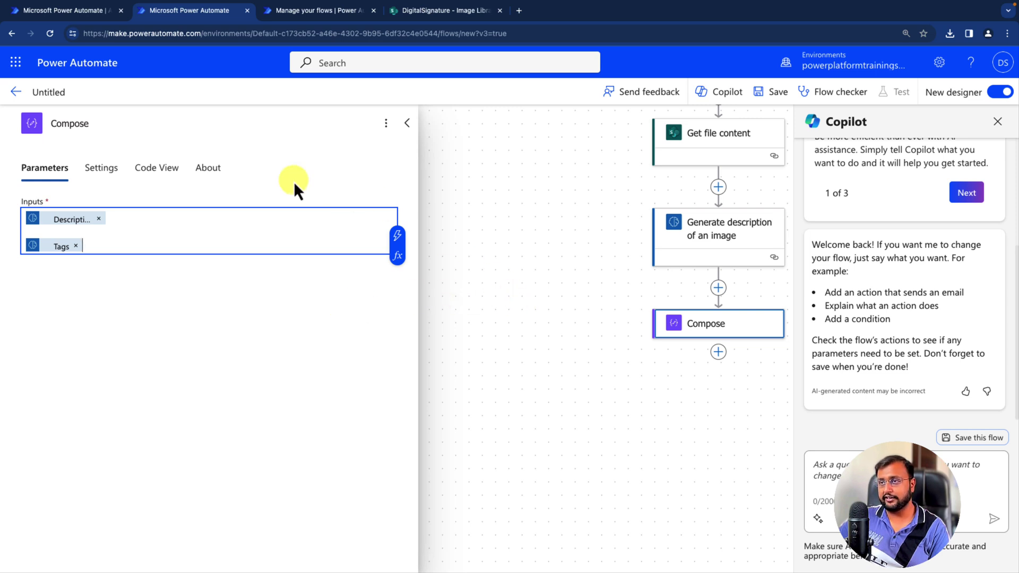
Rename the flow as "AI Builder - Generate Description" and save it.
left_click(47, 91)
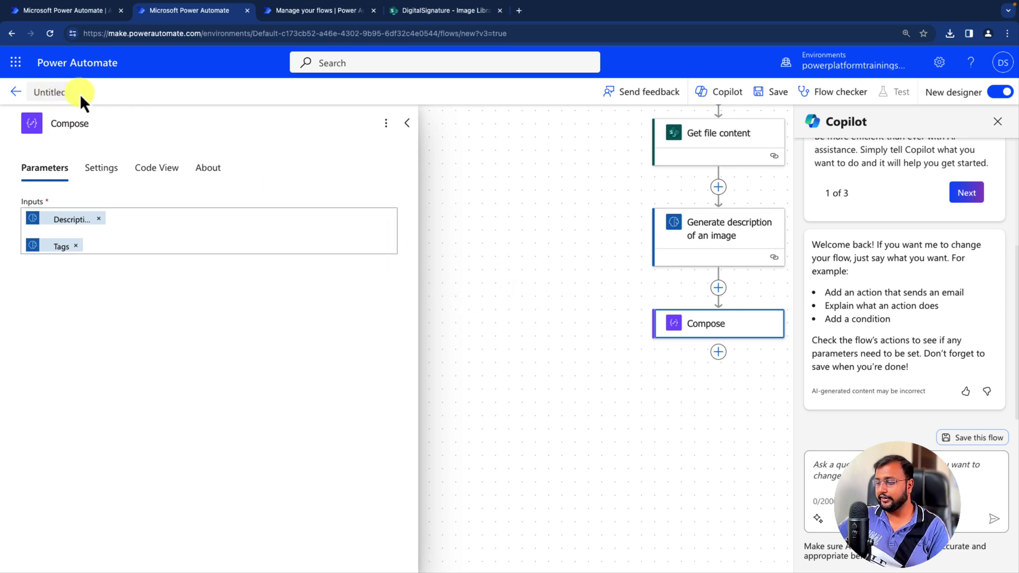
type("AI Builder - Generate Description")
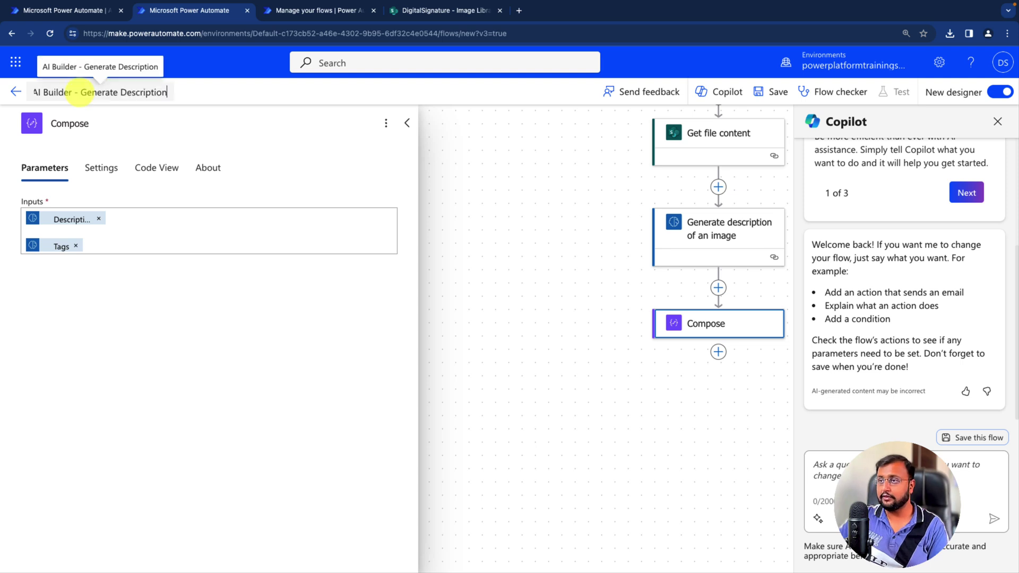
left_click(295, 134)
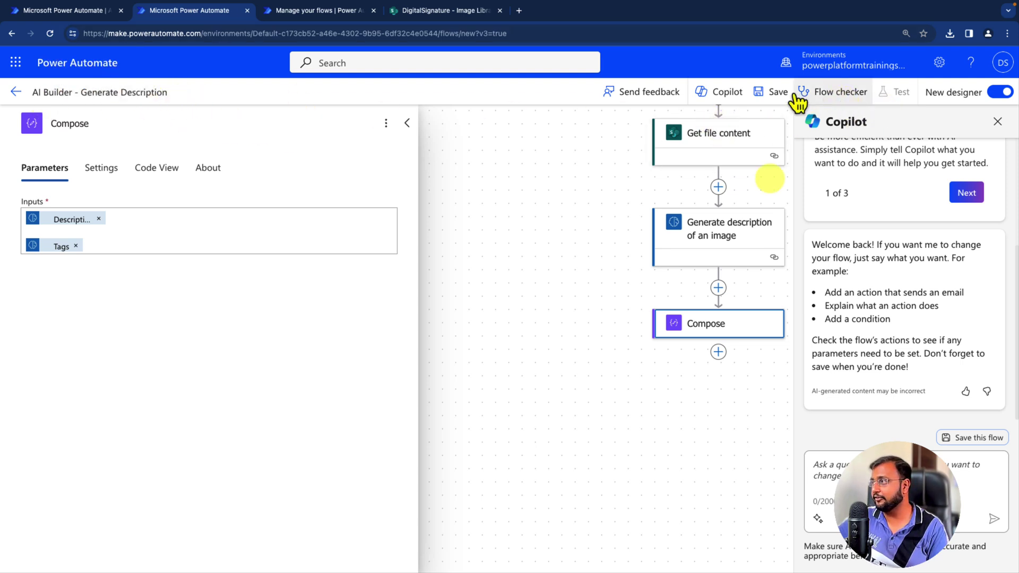
left_click(770, 91)
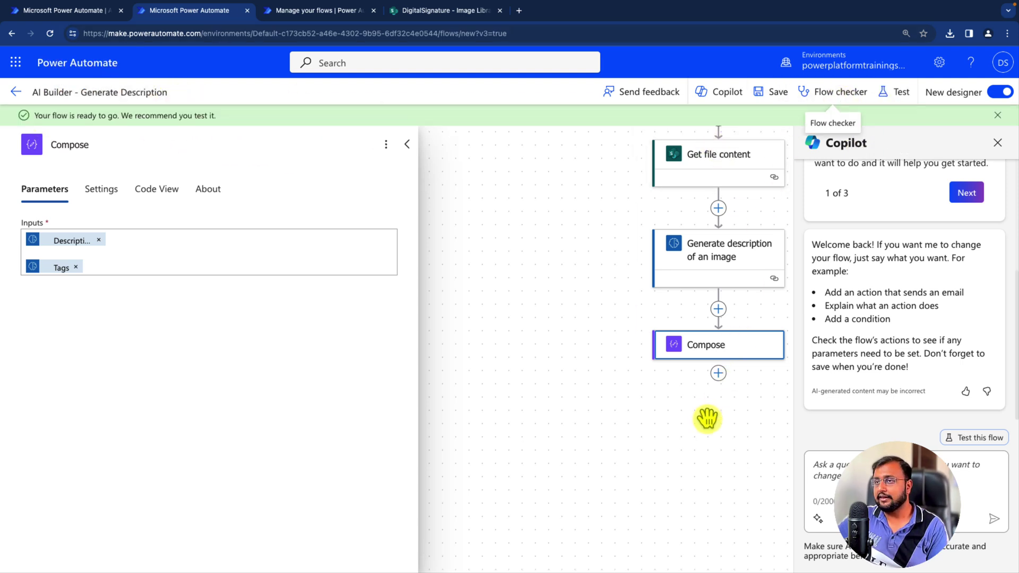
Add the SharePoint "Update file properties" action after the Compose action.
left_click(718, 374)
left_click(773, 378)
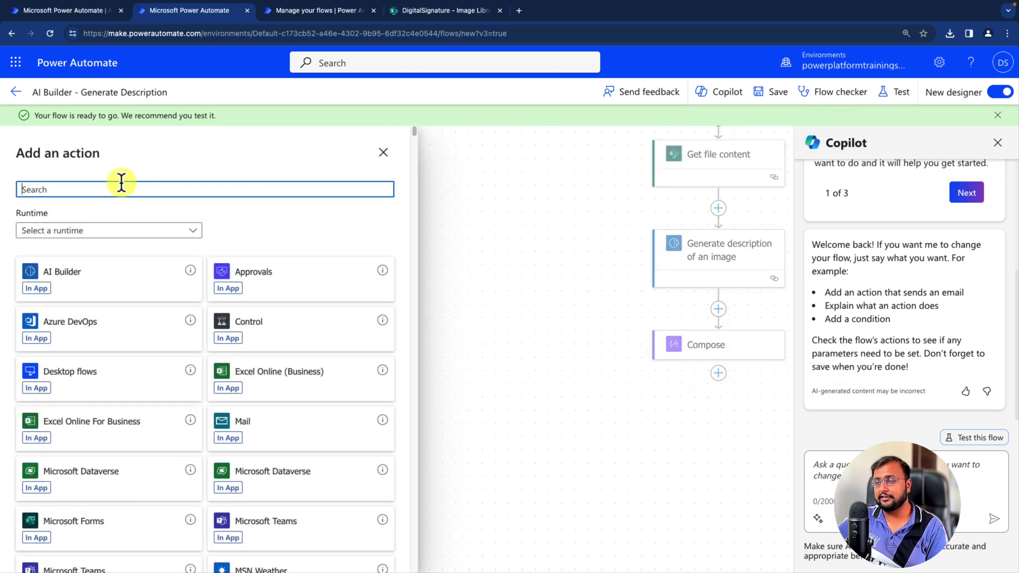
type("update")
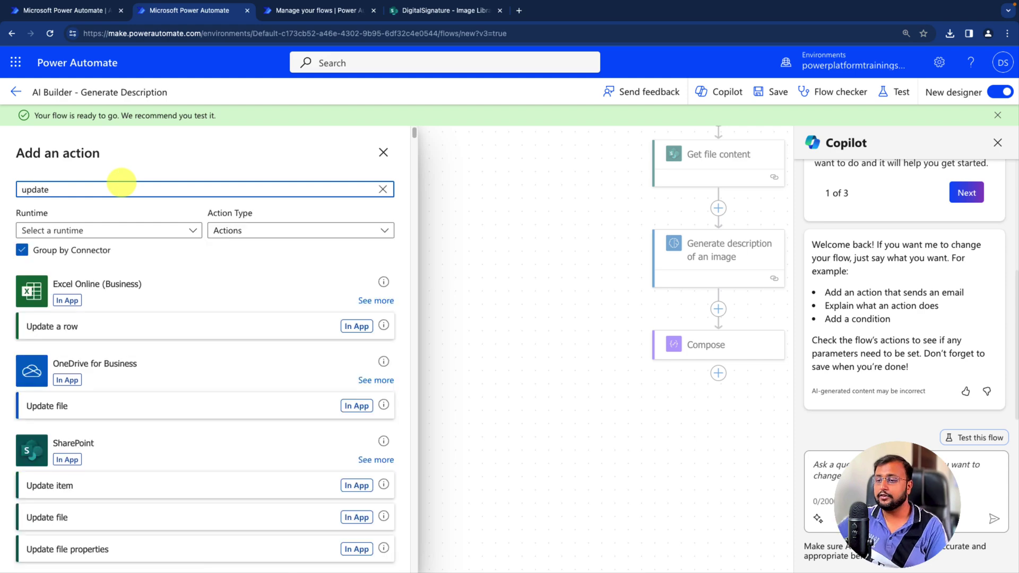
scroll(159, 355, "down", 2)
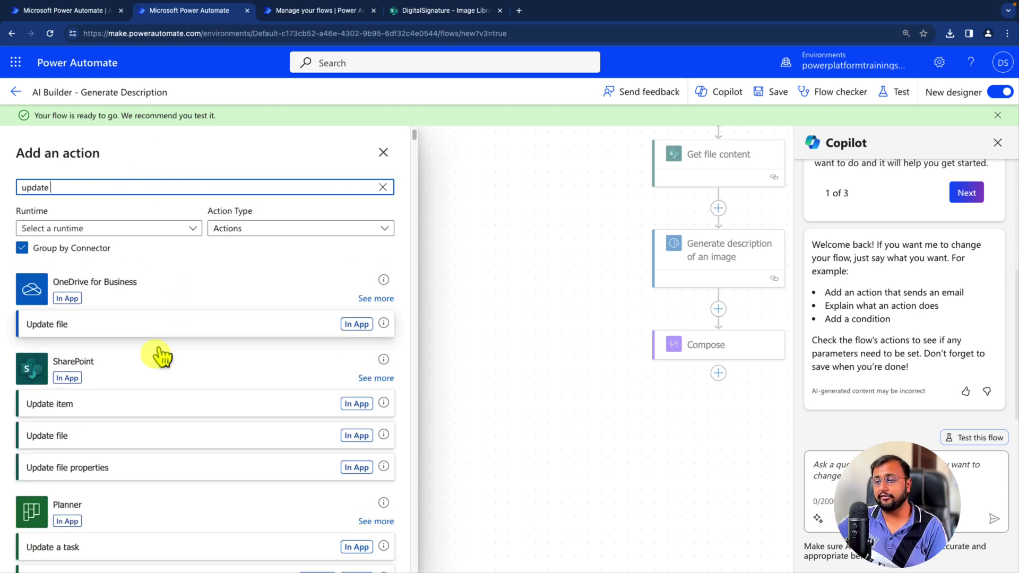
left_click(133, 468)
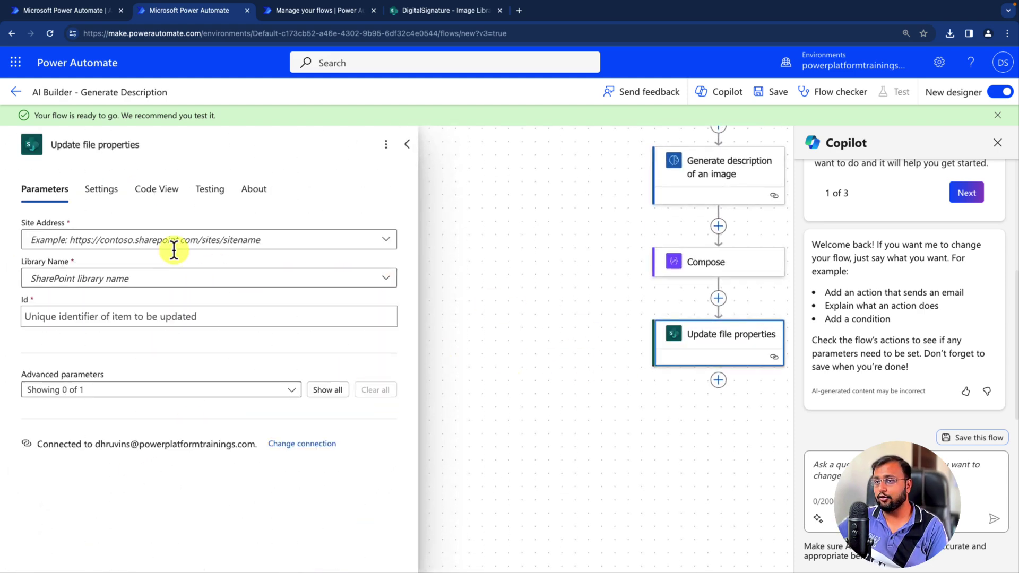
Set the "Update file properties" site address to DigitalSignature and its library name to Image Library.
left_click(257, 242)
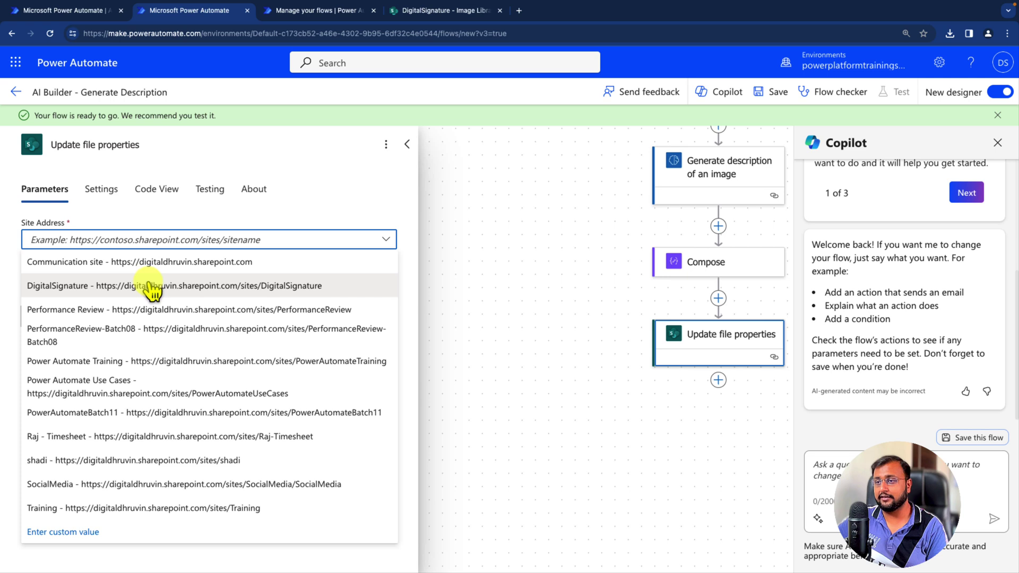
left_click(151, 285)
left_click(156, 279)
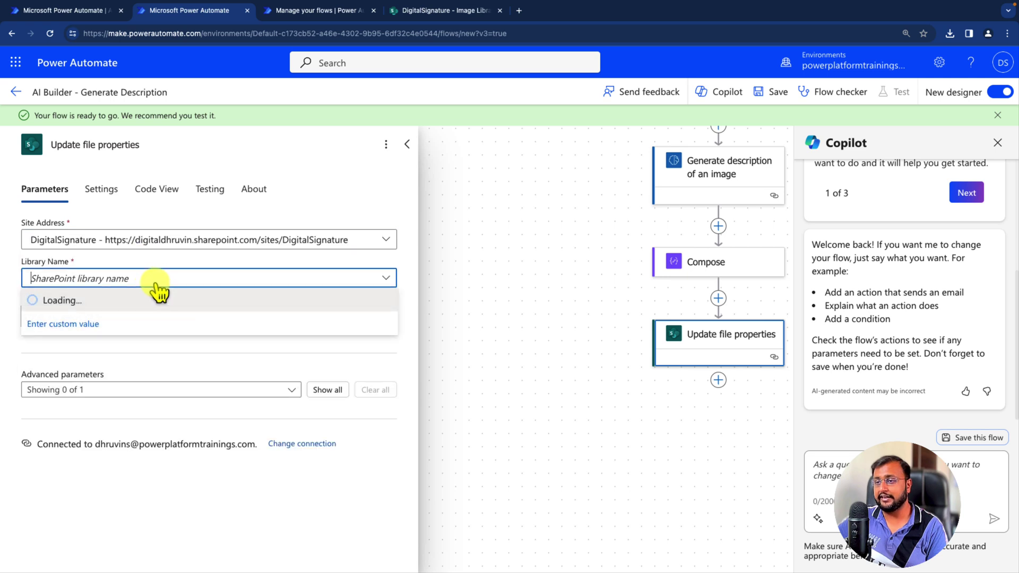
left_click(128, 321)
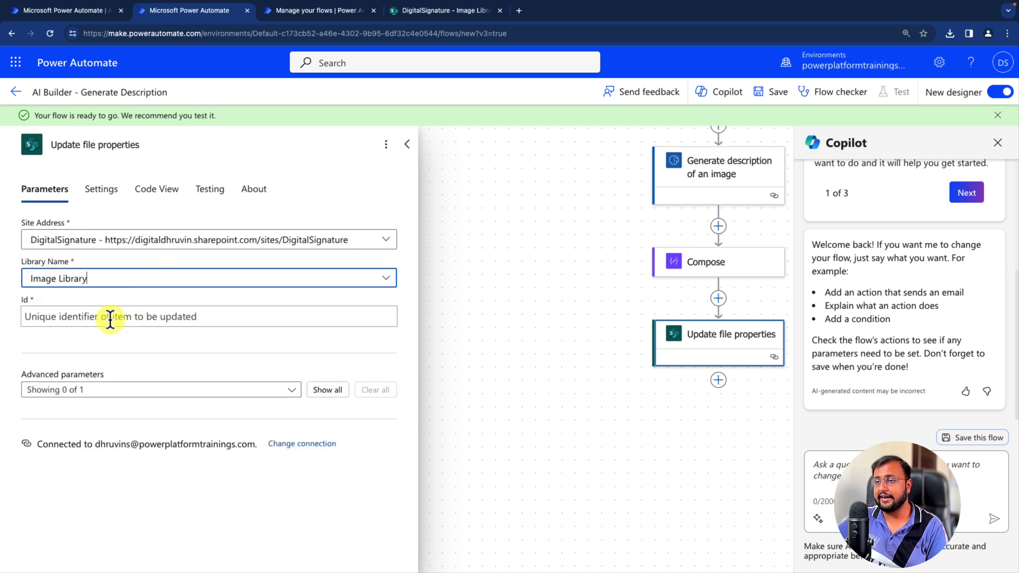
Set the Id of "Update file properties" to the ID dynamic value from the "When a file is created (properties only)" trigger.
left_click(111, 318)
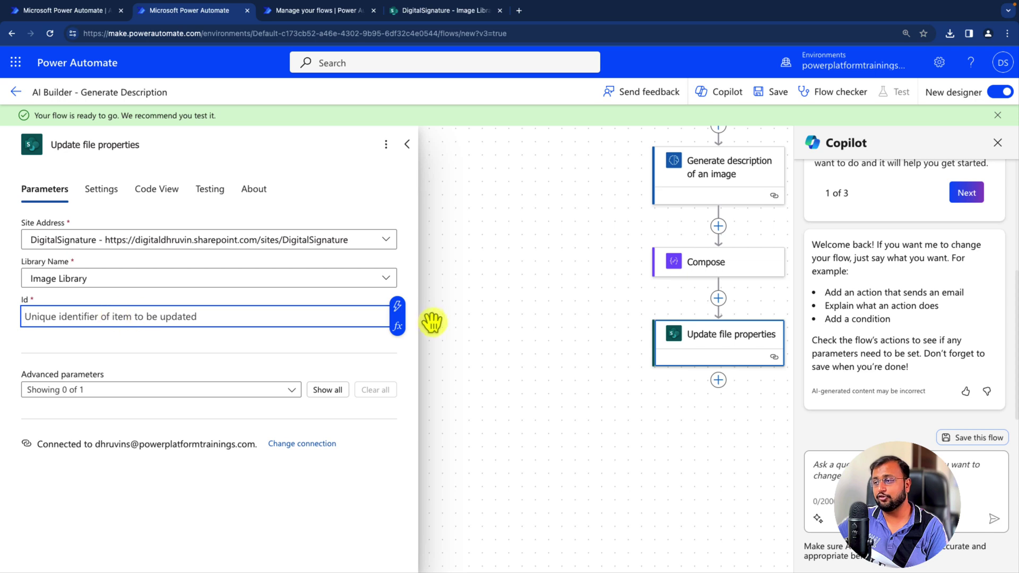
left_click(398, 311)
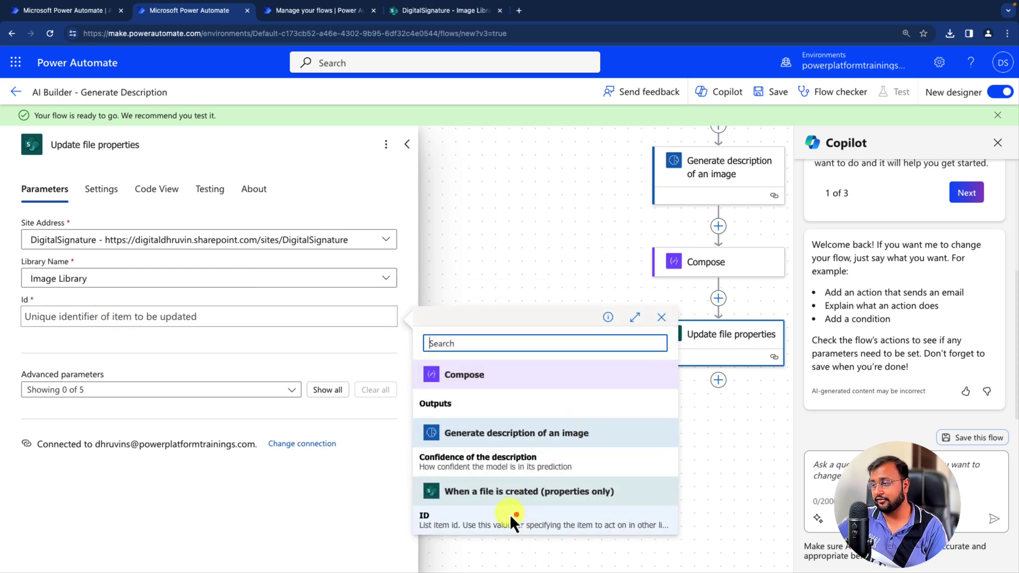
left_click_drag(428, 526, 309, 358)
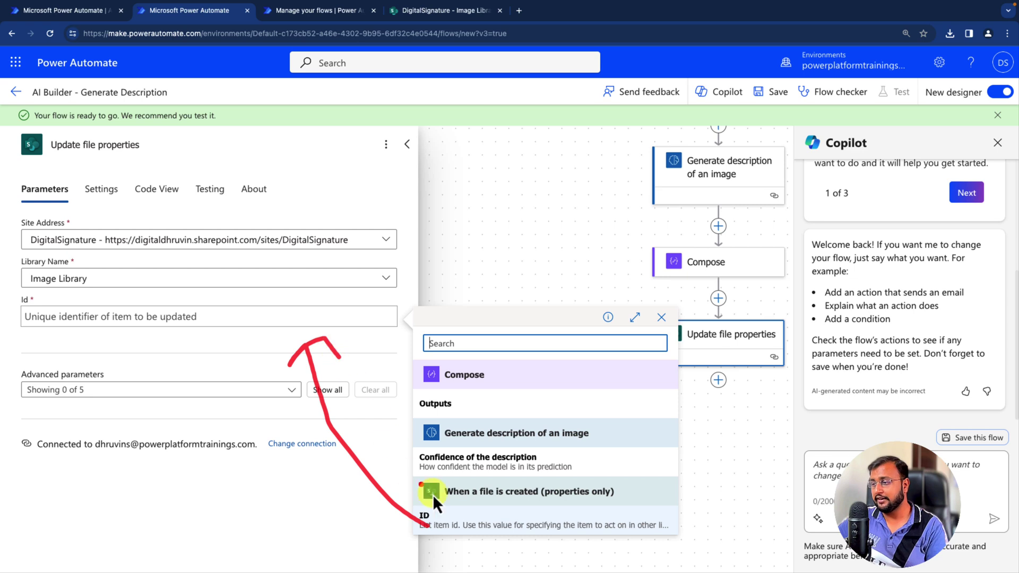
left_click(443, 519)
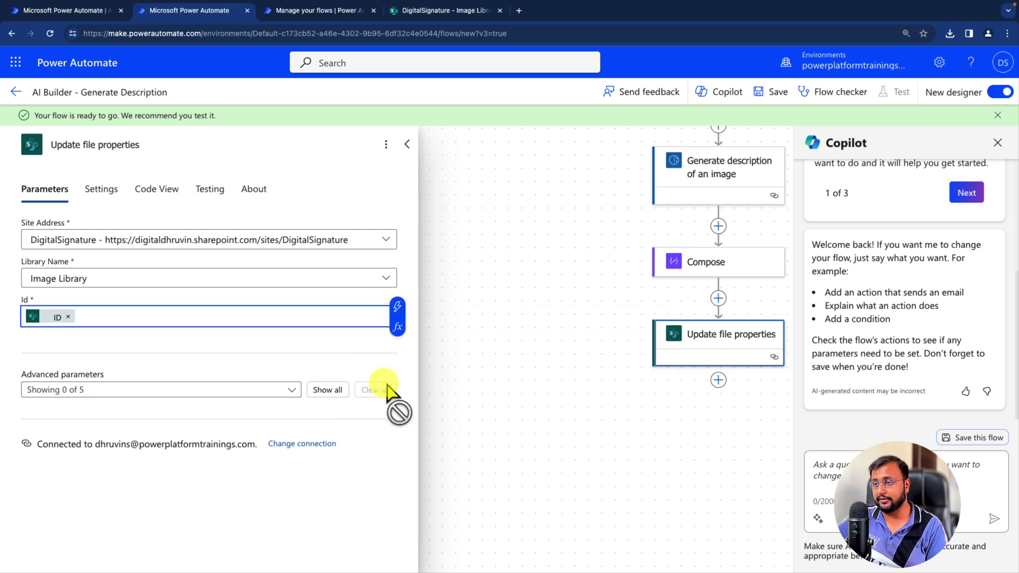
Show all advanced parameters of "Update file properties" and set DescriptionImage to the Description value from "Generate description of an image".
left_click(334, 395)
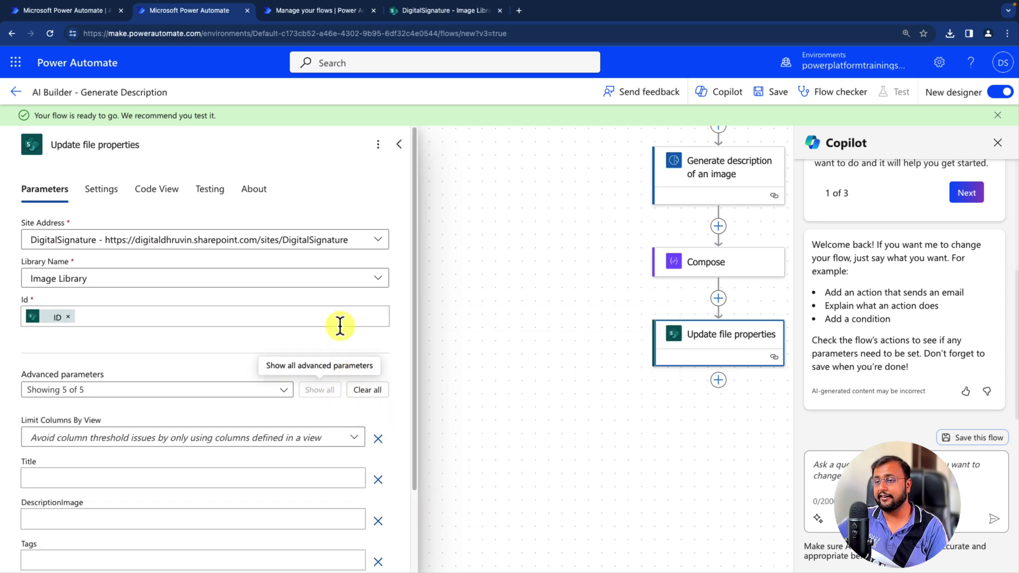
scroll(342, 319, "down", 2)
left_click(214, 419)
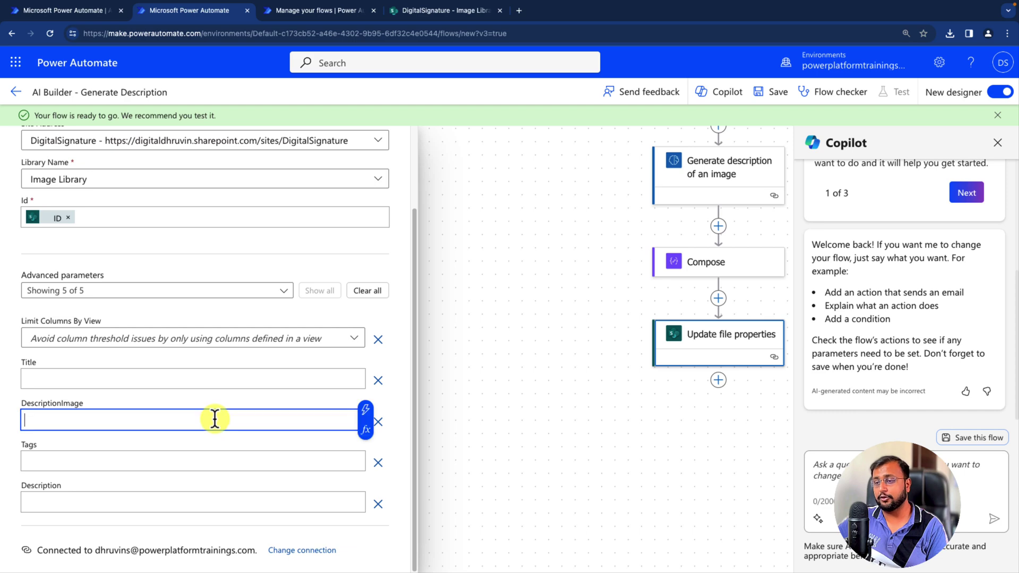
left_click(365, 410)
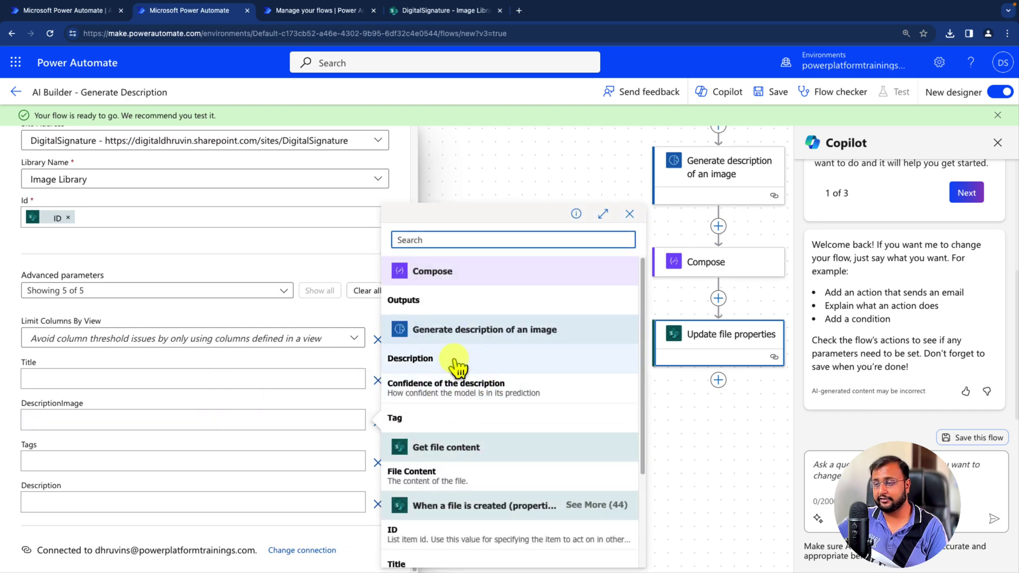
left_click_drag(386, 343, 509, 344)
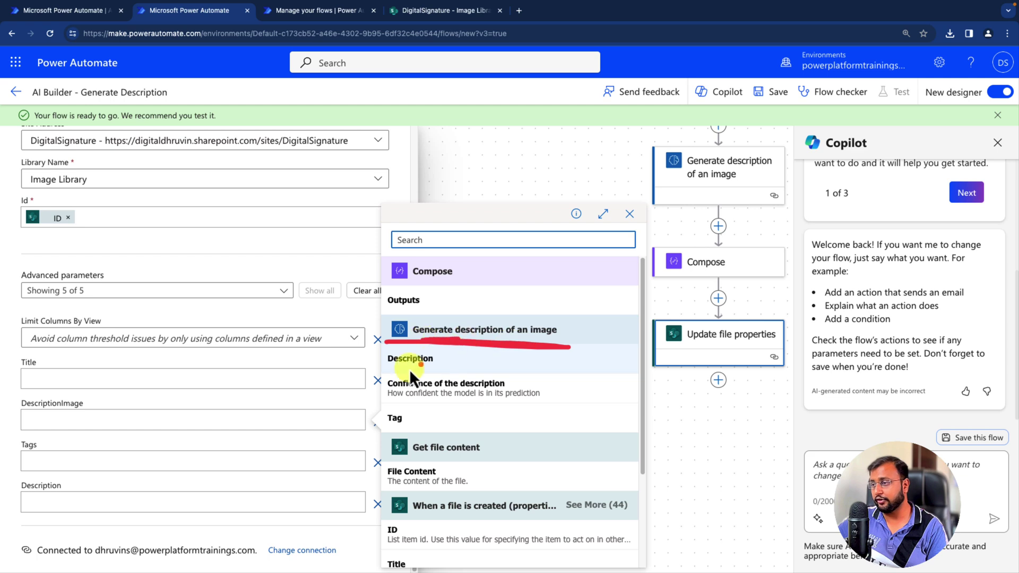
left_click_drag(406, 371, 336, 397)
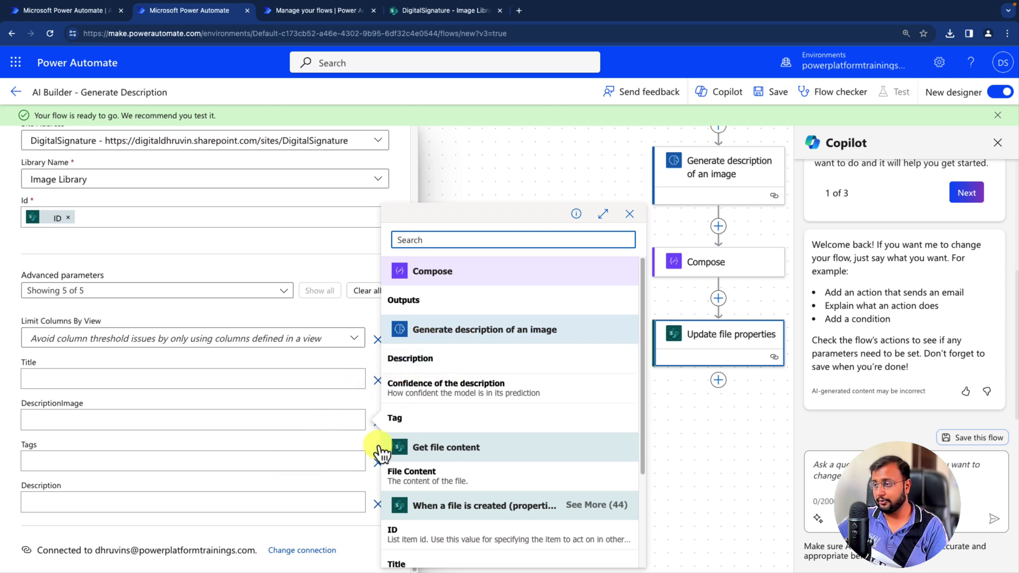
left_click(406, 359)
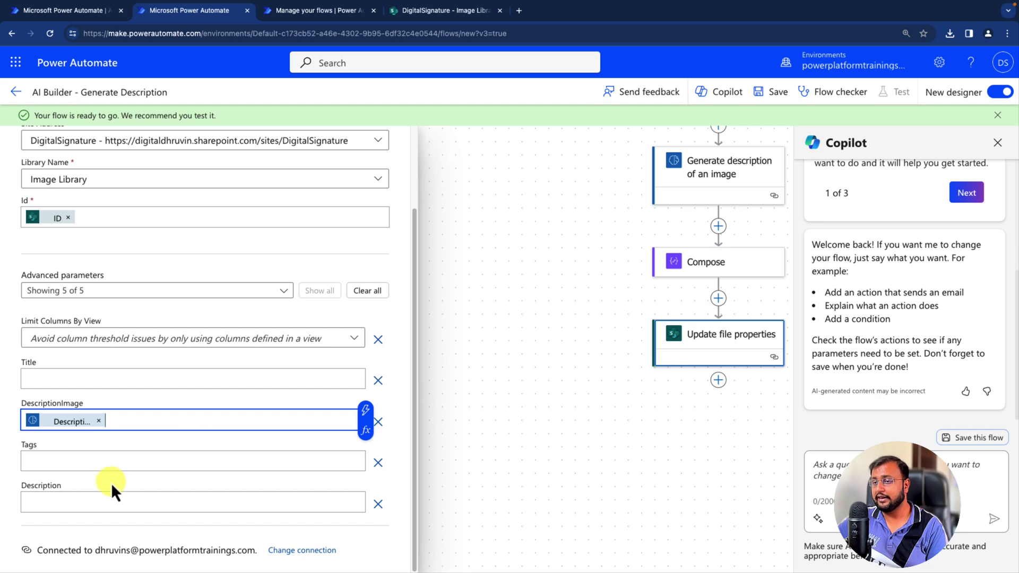
left_click(72, 460)
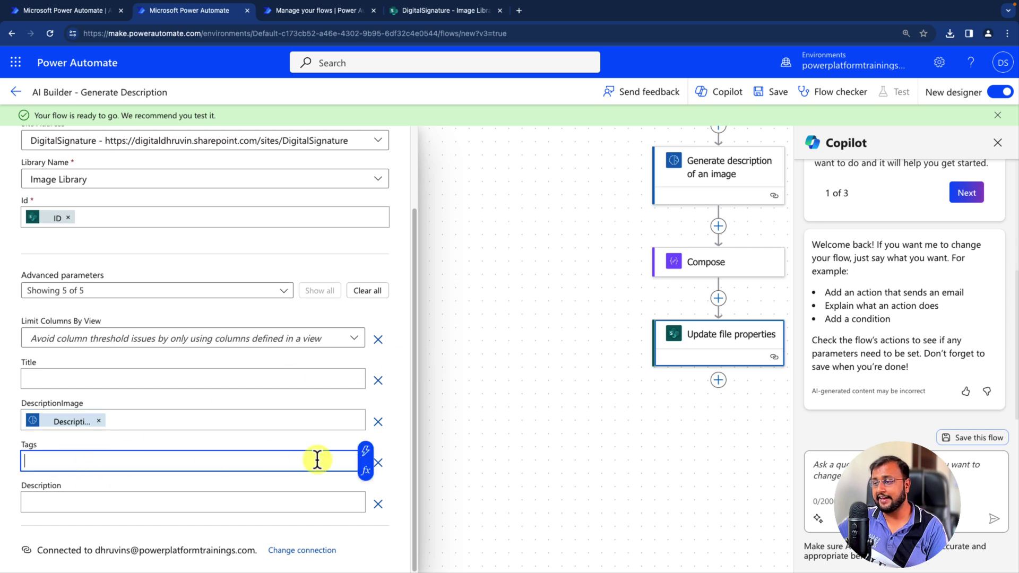
left_click(366, 452)
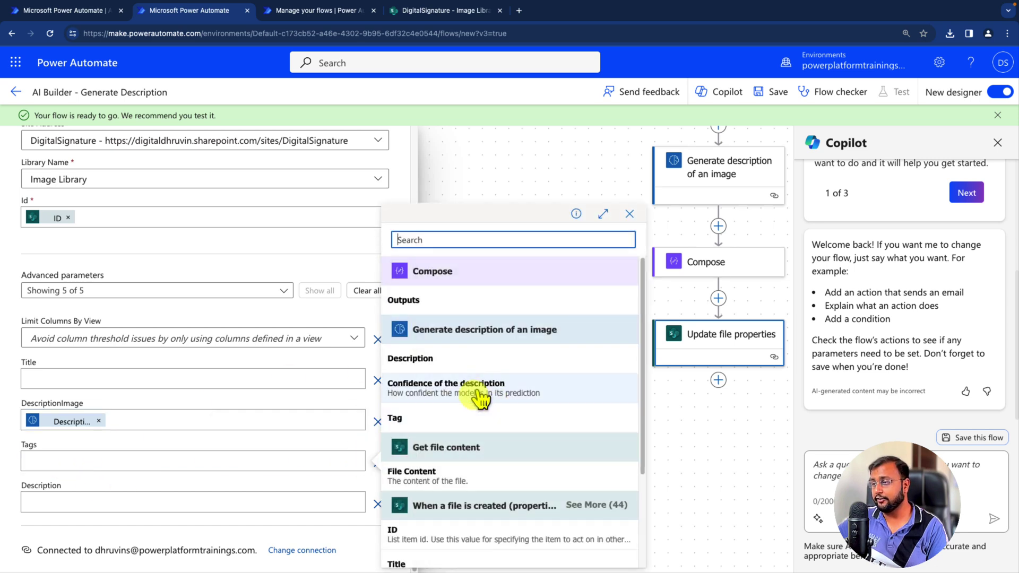
scroll(462, 416, "down", 1)
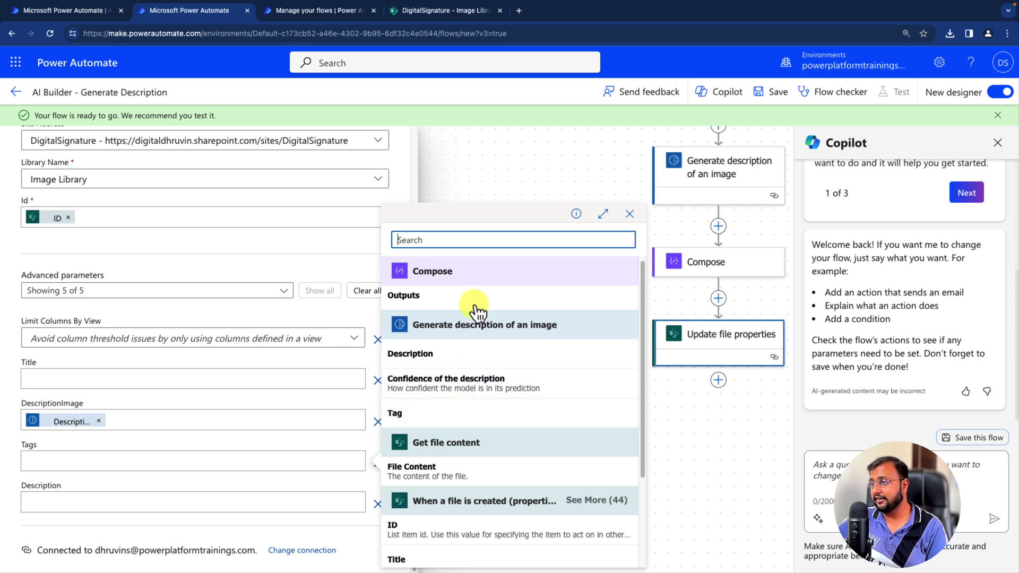
type("tag")
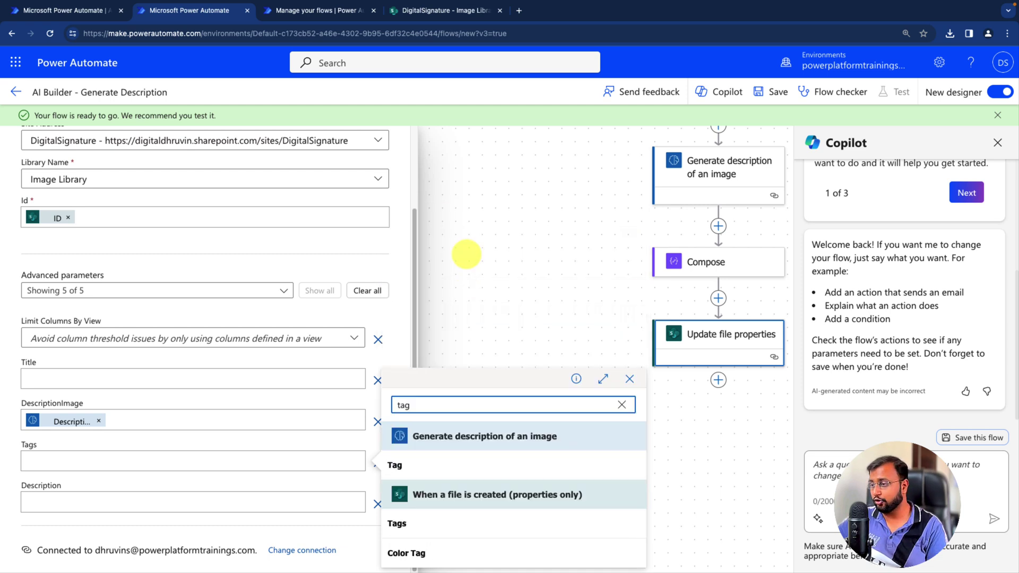
type("es")
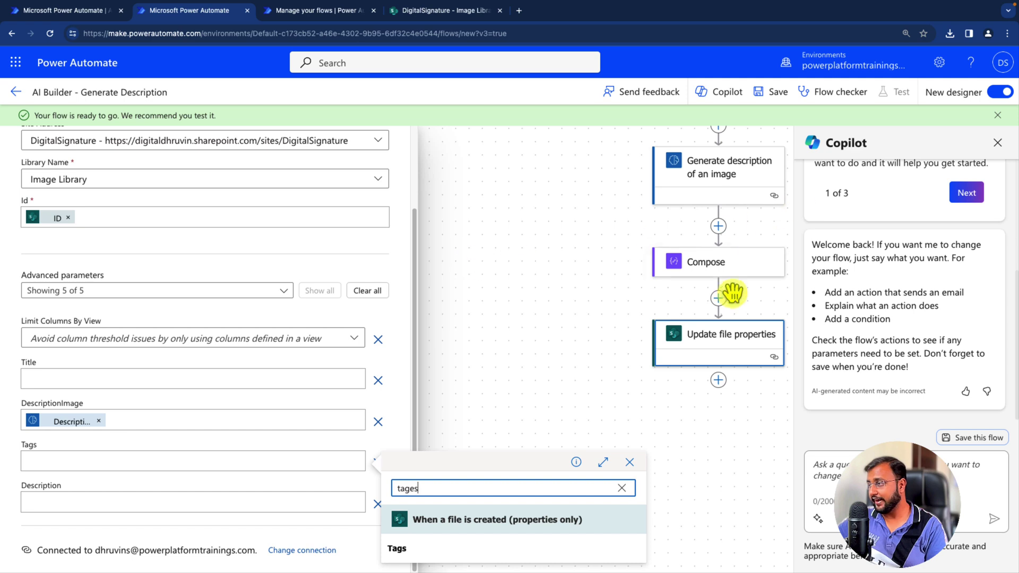
Start a join() expression in the Inputs of the Compose action, after the existing Tags value.
left_click(729, 264)
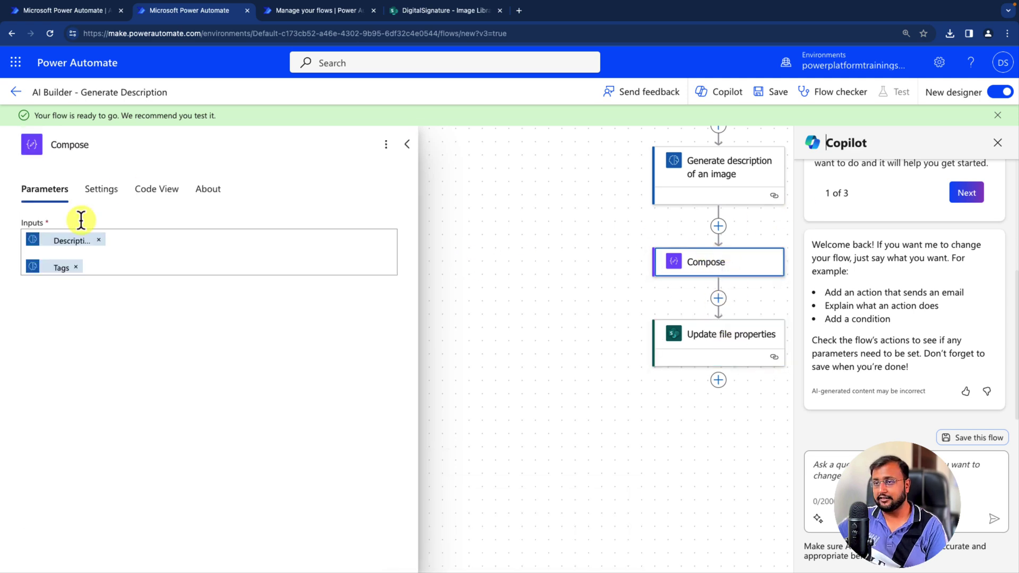
left_click(115, 268)
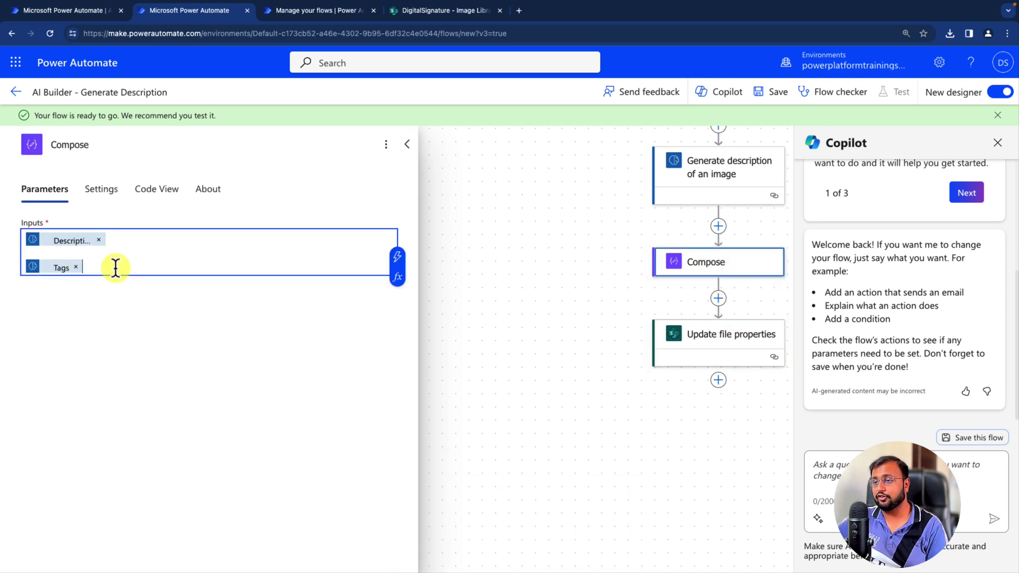
left_click(398, 277)
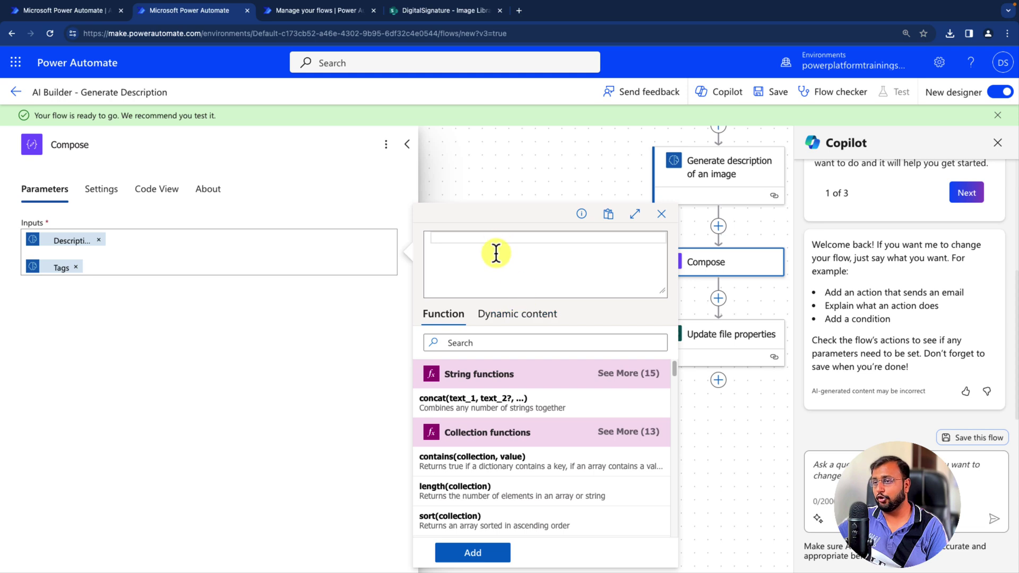
type("jo")
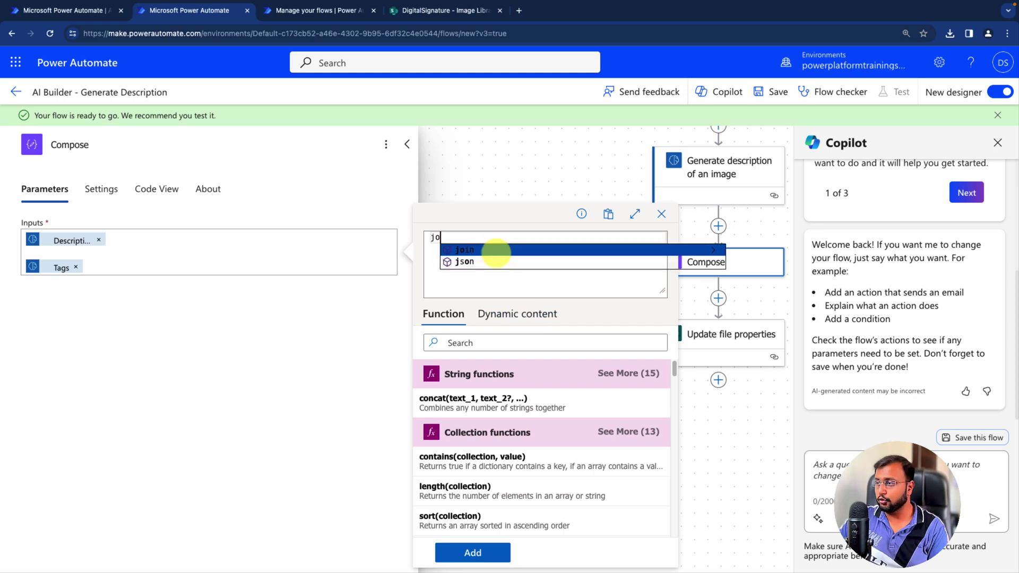
left_click(512, 249)
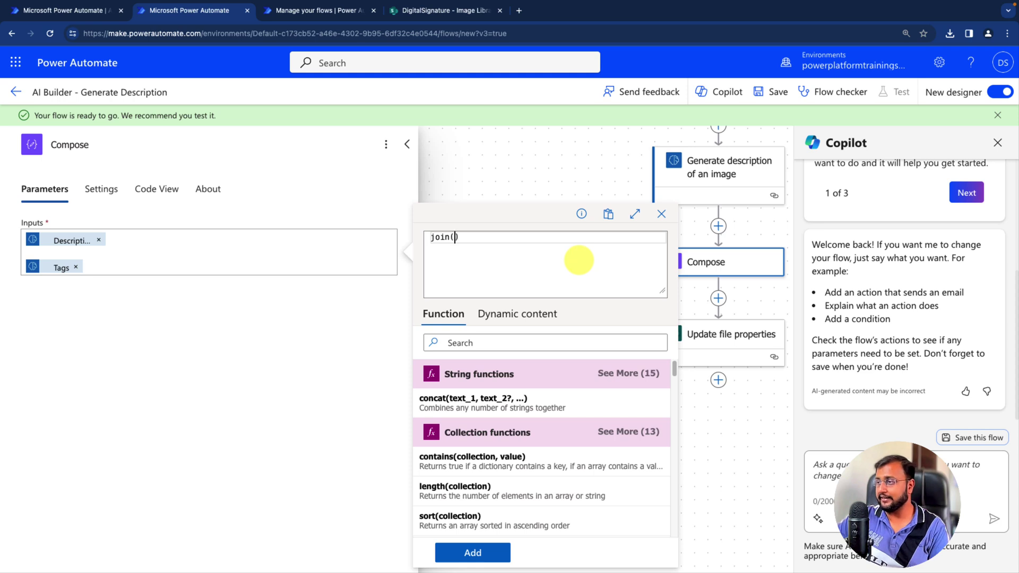
type("(")
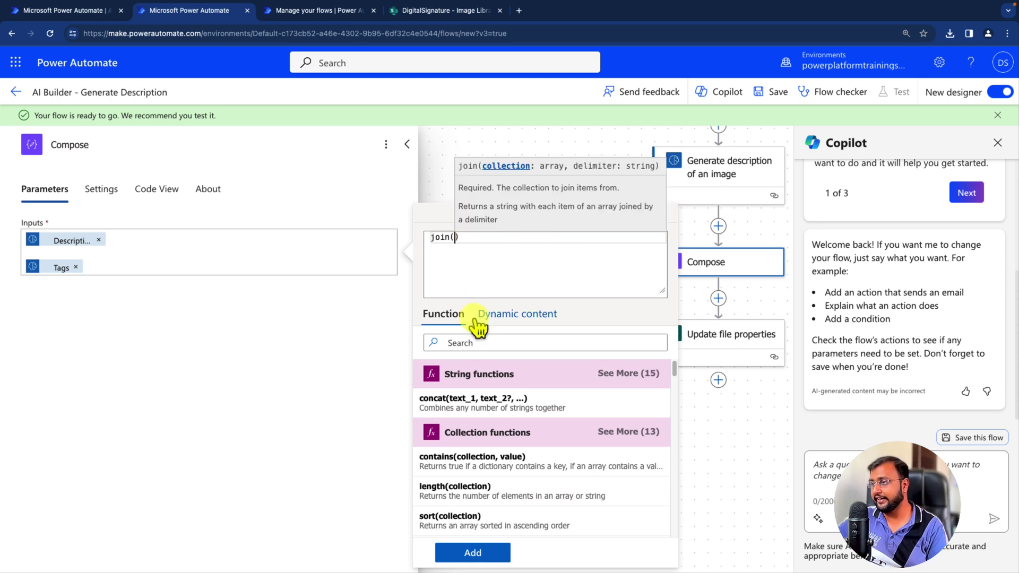
Complete the join expression with the Tags output of "Generate description of an image" and ',' as delimiter, and add it to the Compose inputs.
left_click(515, 314)
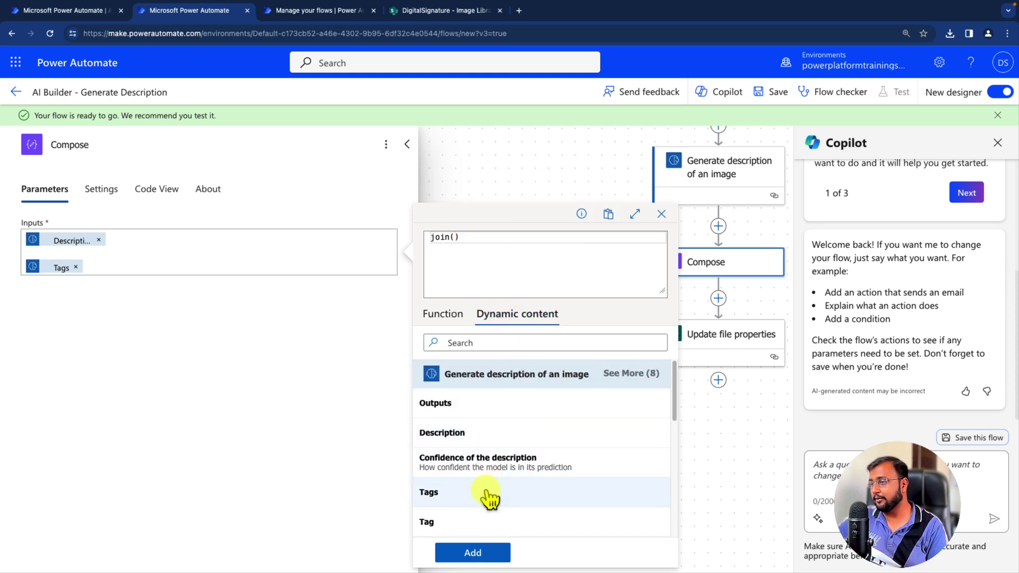
left_click(489, 494)
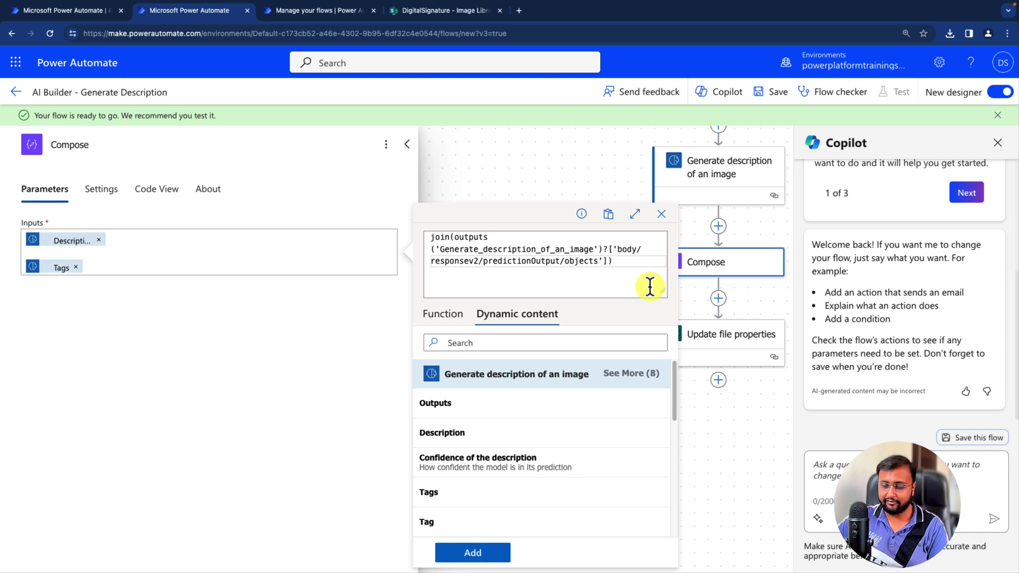
type(",")
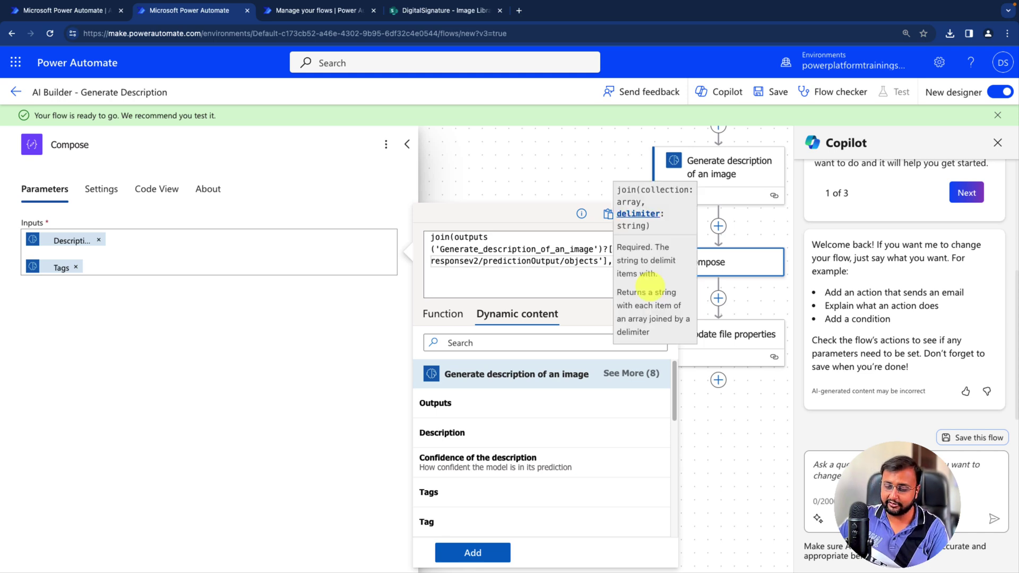
type("'")
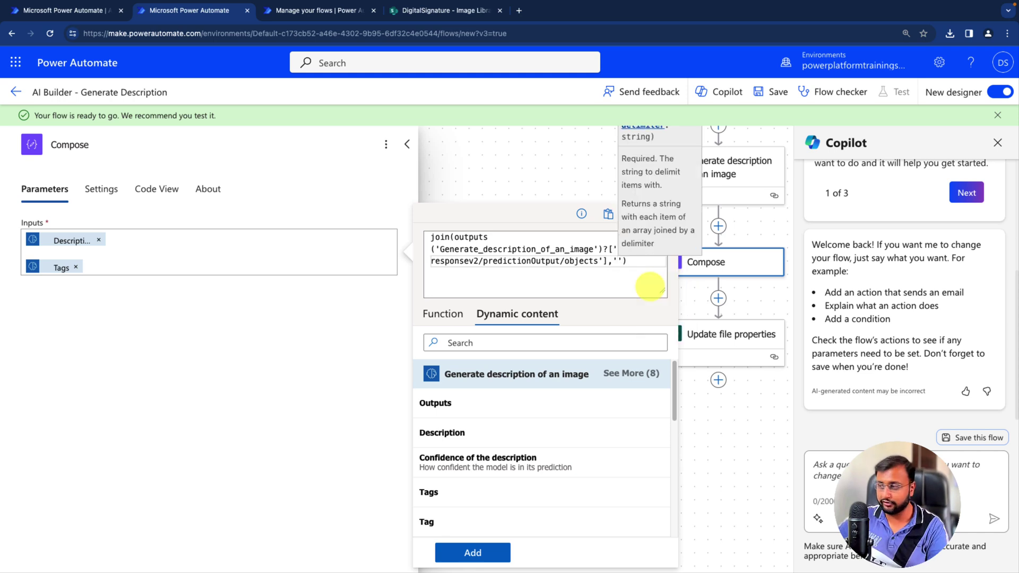
type(",")
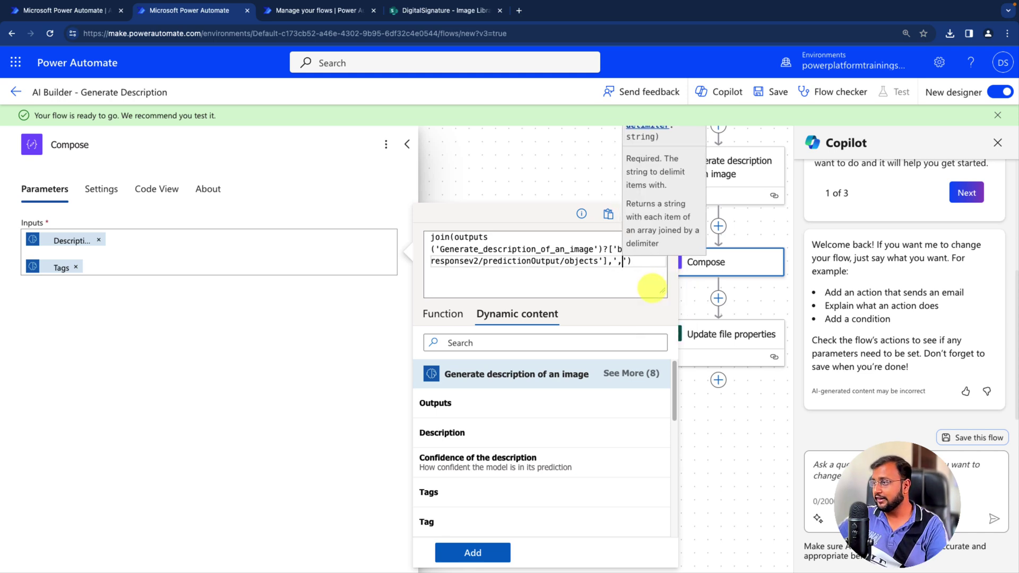
left_click(657, 281)
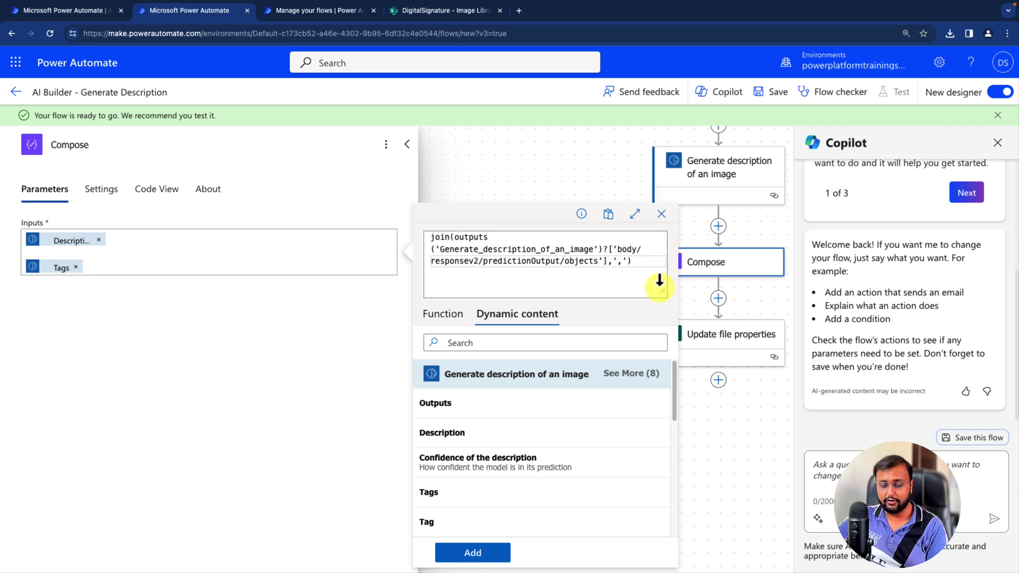
left_click_drag(428, 243, 450, 243)
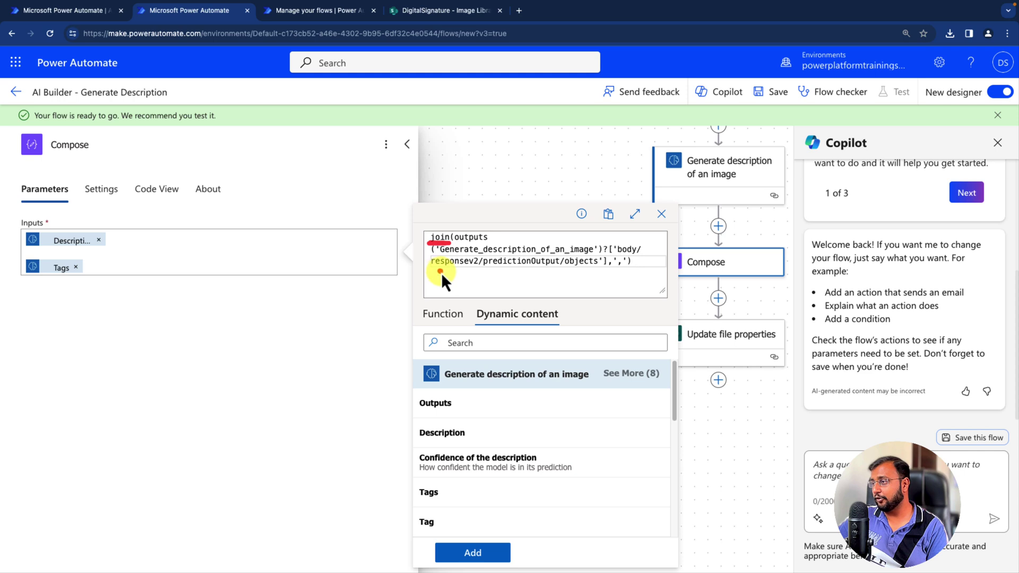
mouse_move(442, 273)
left_mouse_down()
mouse_move(559, 274)
mouse_move(533, 282)
left_mouse_up()
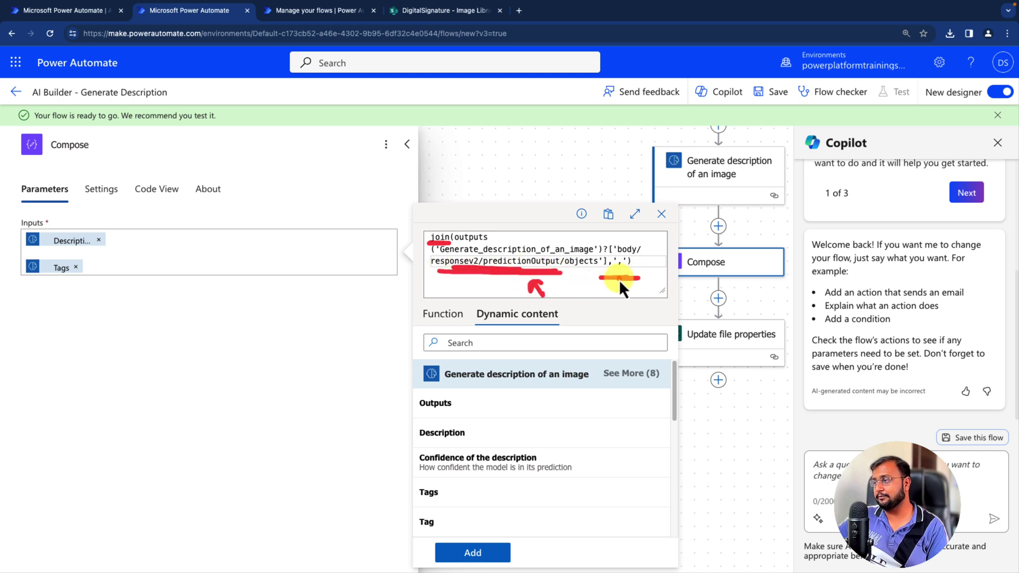
key("Escape")
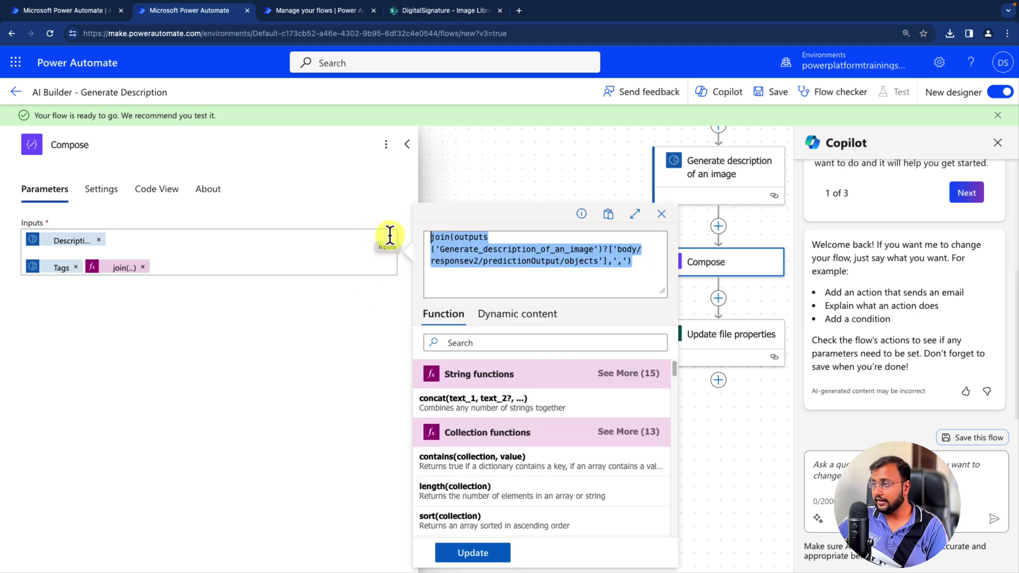
Copy the complete join expression from the Compose inputs and close the Compose settings.
left_click_drag(623, 264, 471, 173)
key("ctrl+c")
left_click(471, 172)
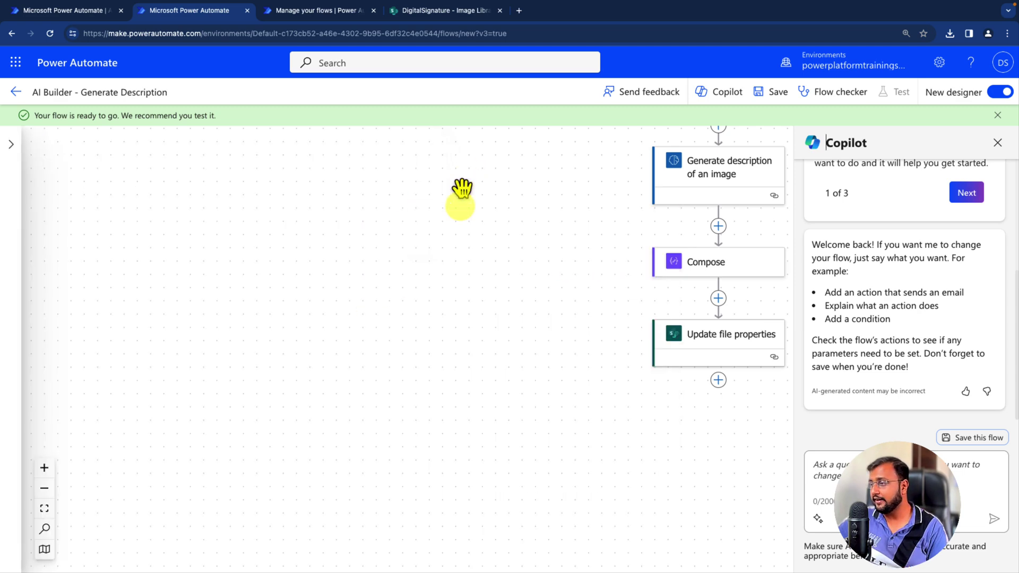
Set the Tags property of "Update file properties" to the copied join expression and save the flow.
left_click(730, 345)
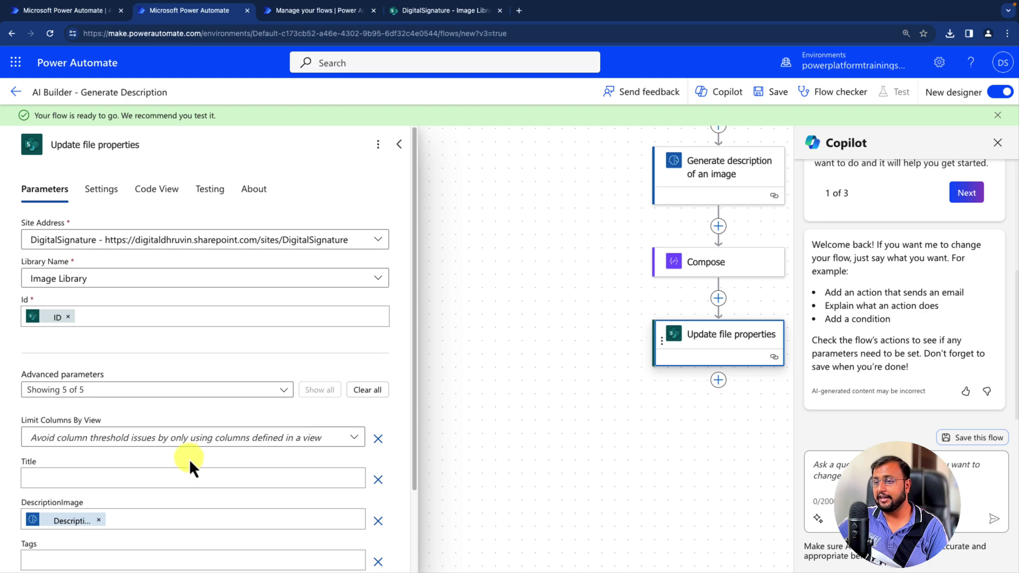
scroll(175, 440, "down", 2)
left_click(106, 459)
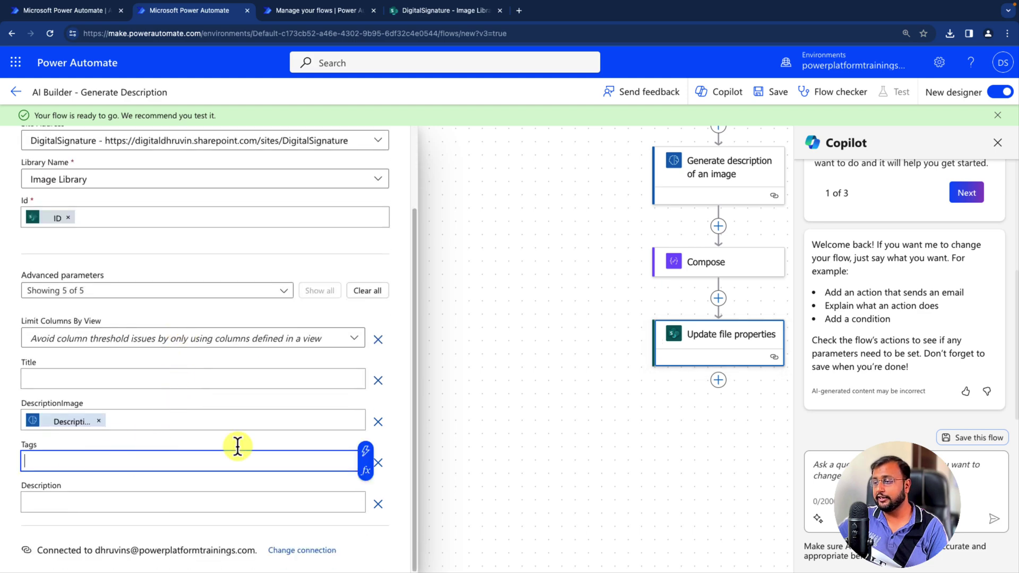
left_click(366, 470)
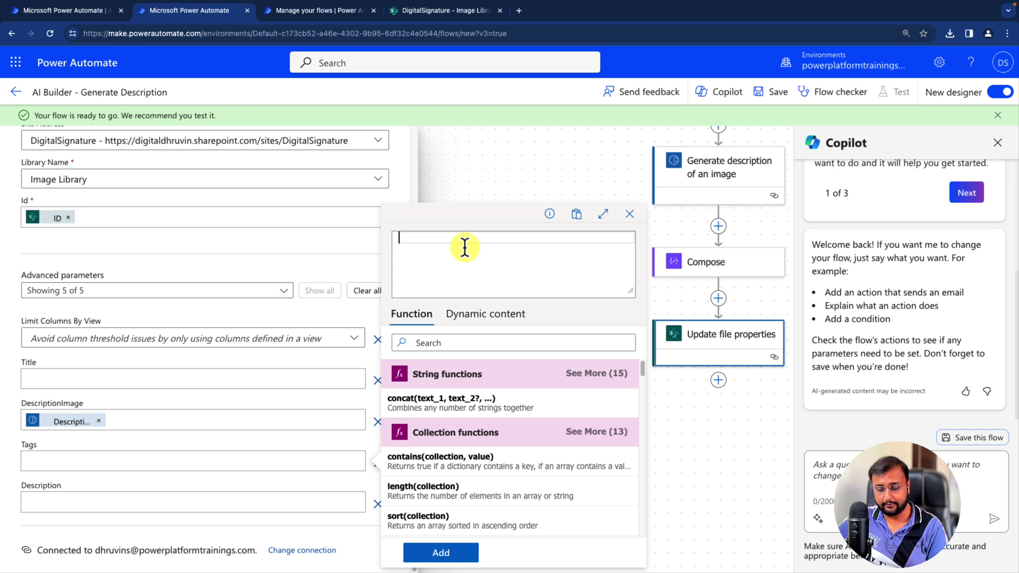
key("ctrl+v")
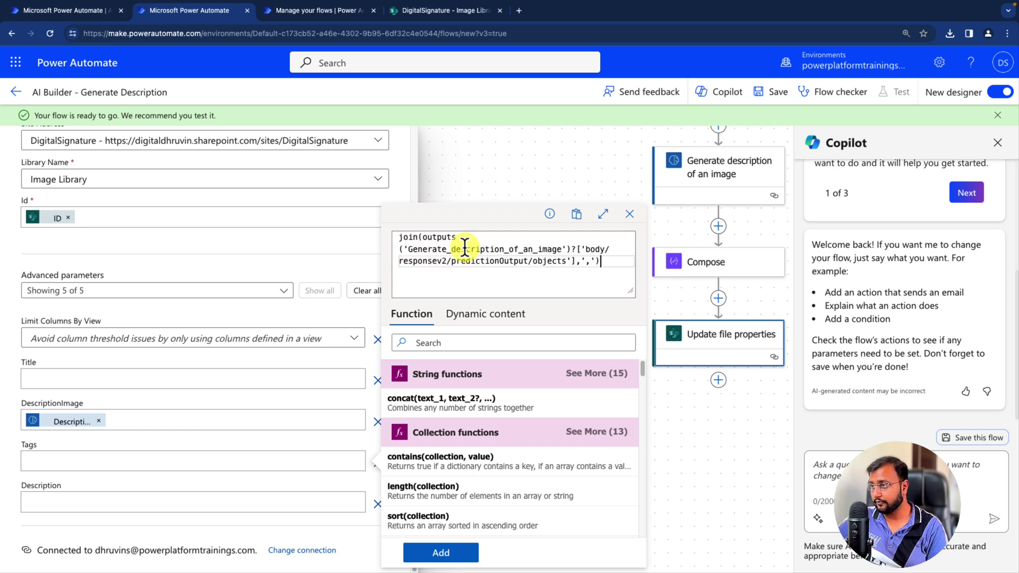
left_click(441, 552)
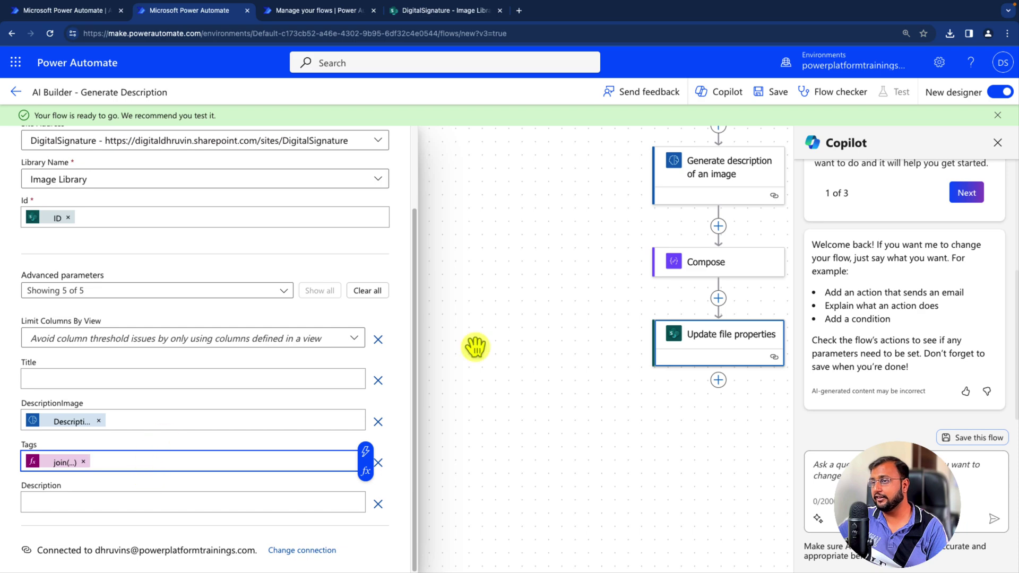
scroll(320, 345, "up", 2)
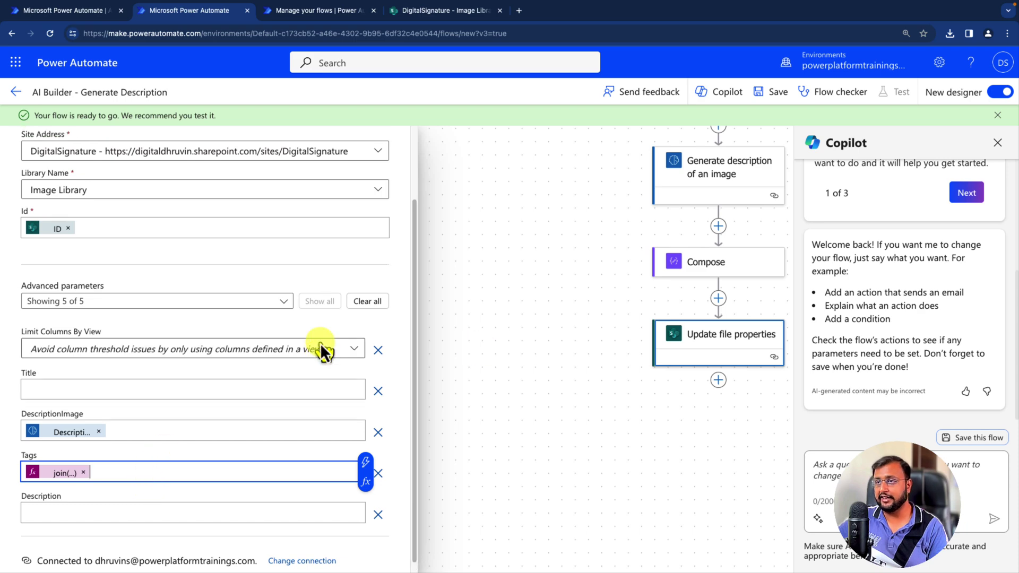
left_click(772, 95)
Switch to SharePoint and upload pexels-photomix-company-235294.jpg and download.jpeg from Downloads to the Image Library.
left_click(424, 10)
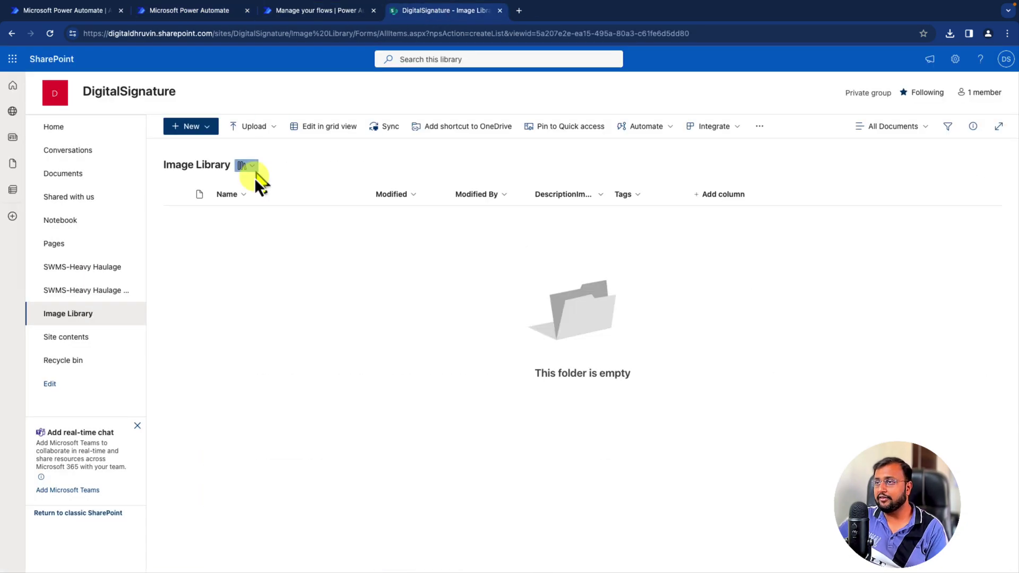
left_click(251, 127)
left_click(279, 148)
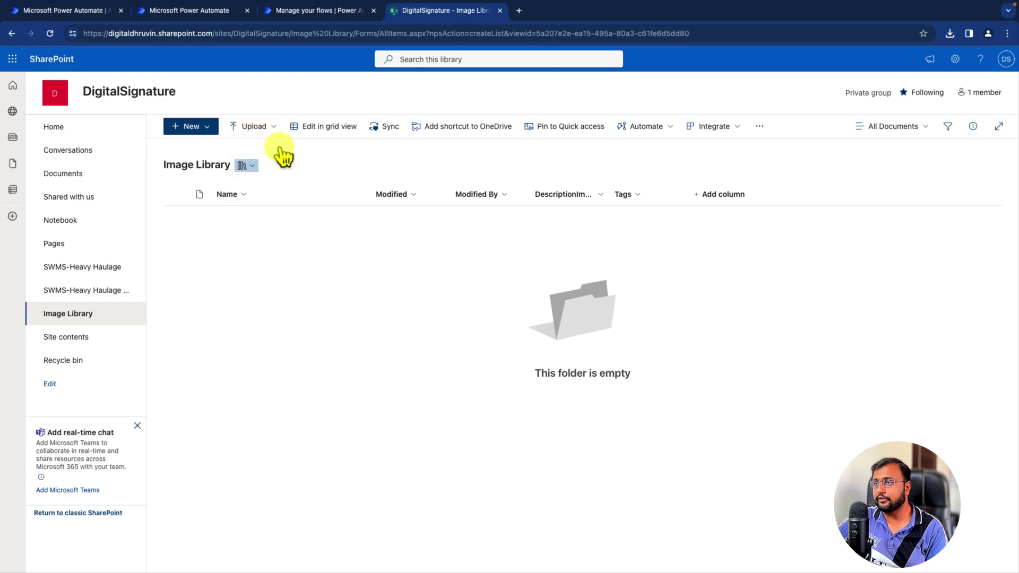
left_click(441, 224)
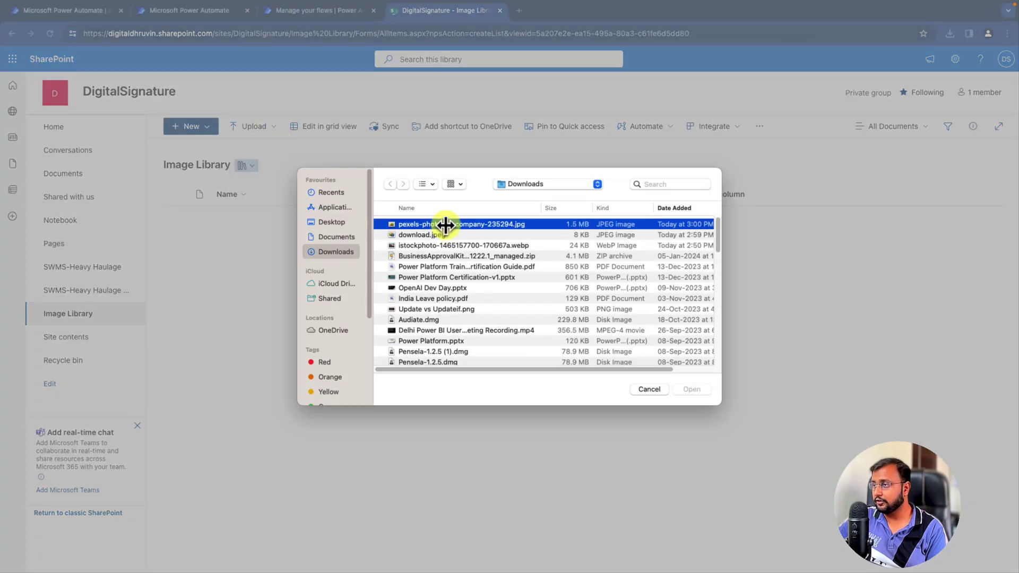
left_click(444, 236, "shift")
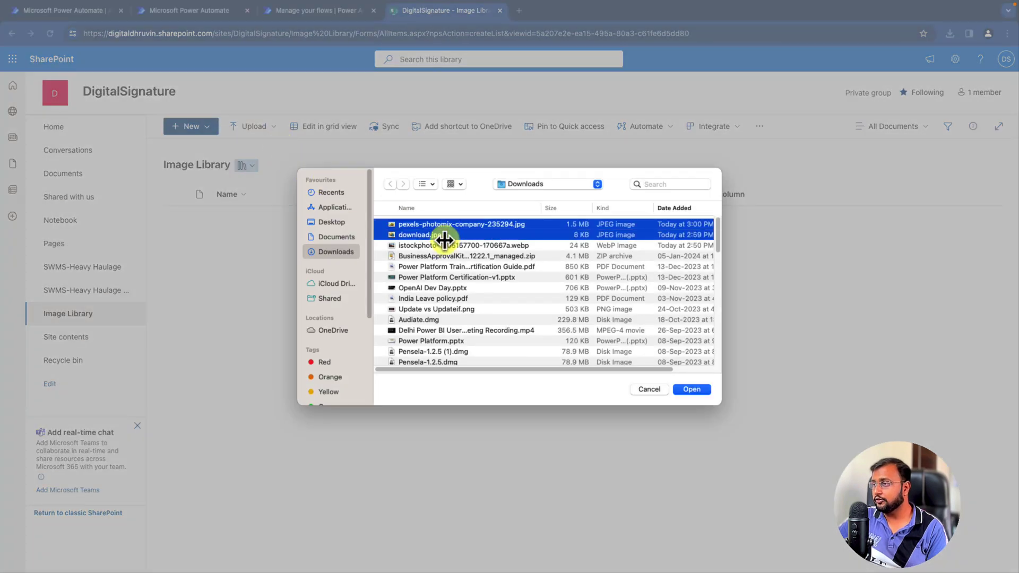
left_click(691, 390)
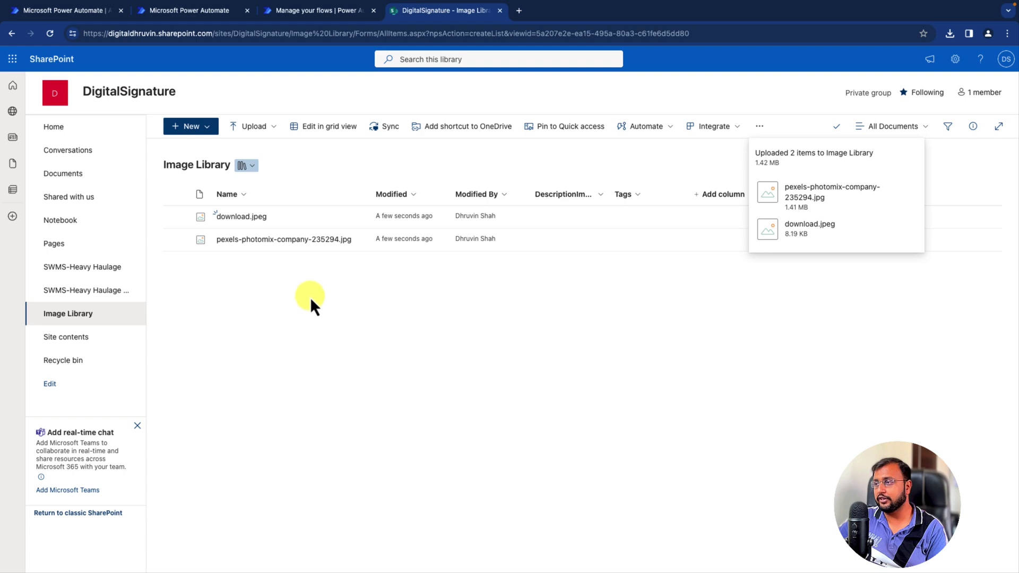
Return to Power Automate, close the flow designer and open the newest run in the flow's 28-day run history.
left_click(292, 11)
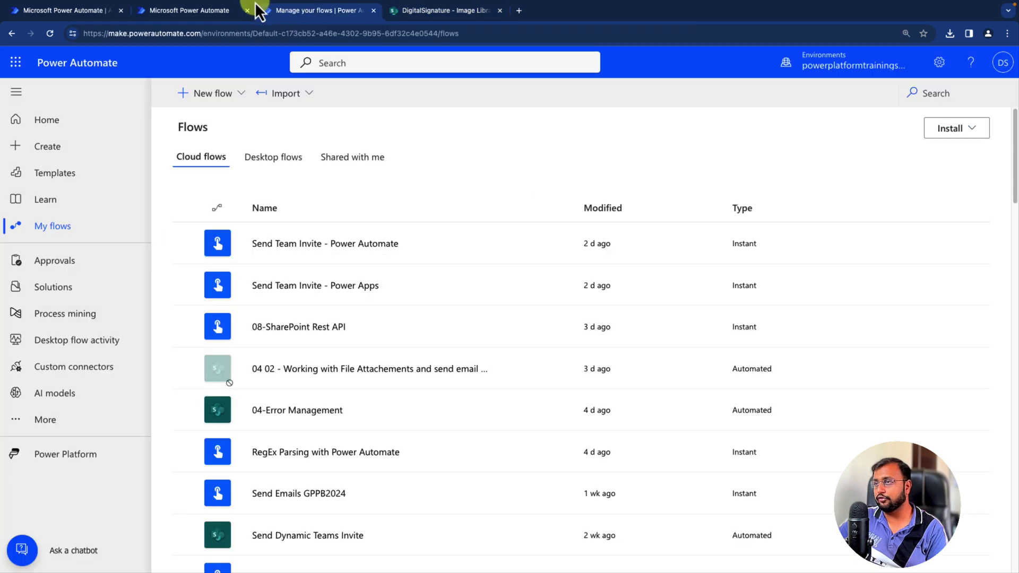
left_click(247, 10)
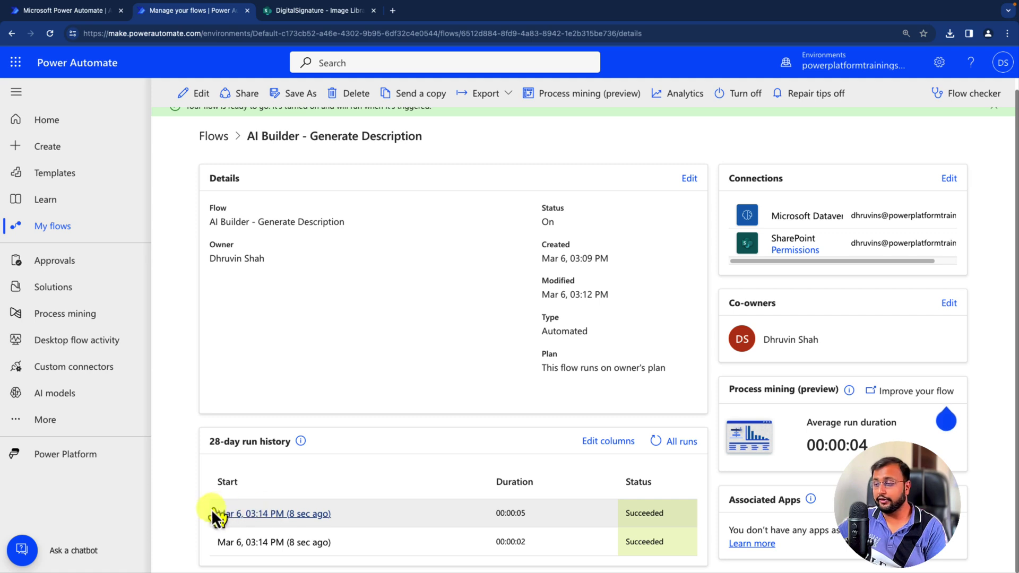
left_click_drag(198, 499, 701, 561)
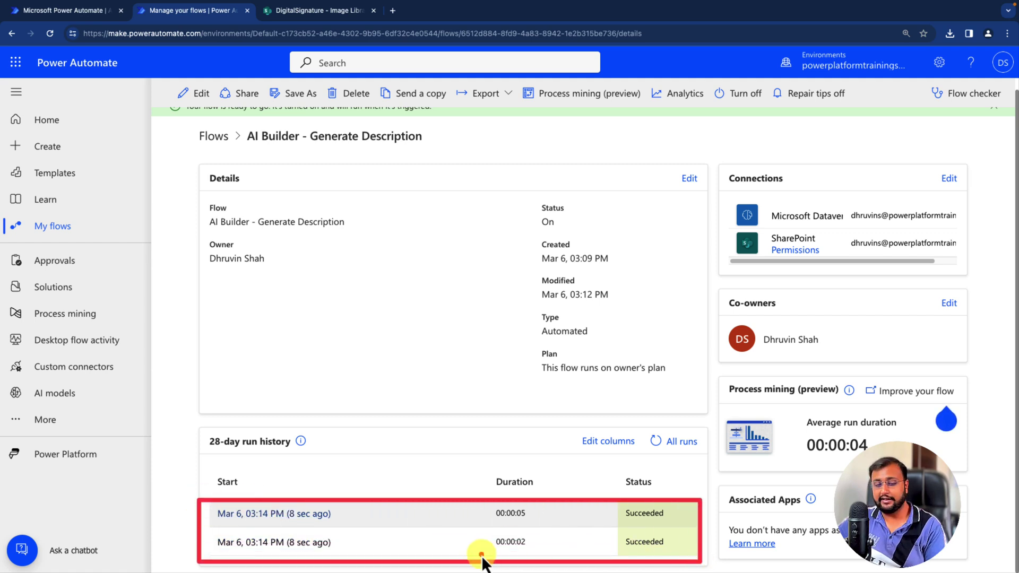
left_click(289, 514)
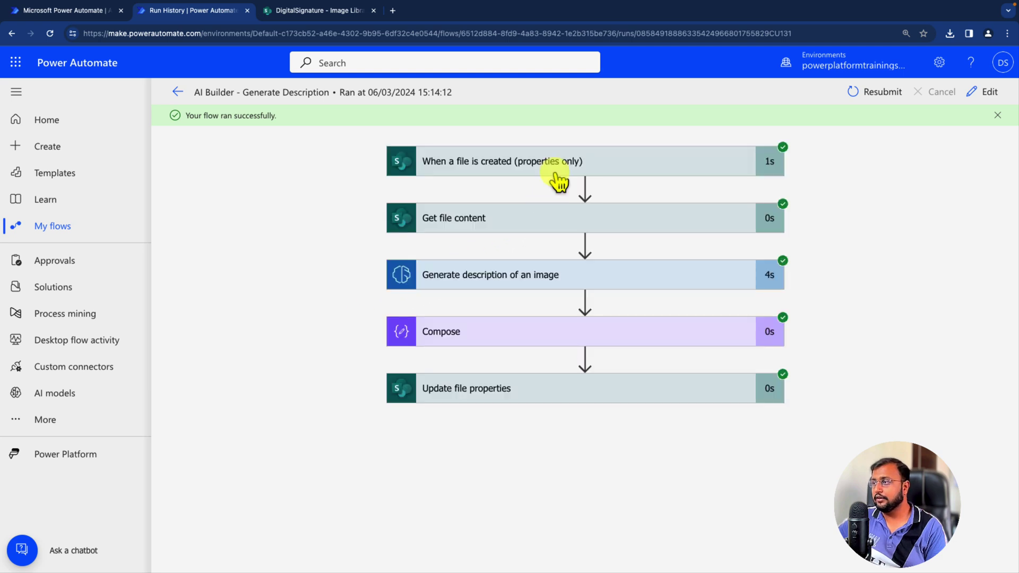
Expand "Get file content" and "Generate description of an image" in the run to review their inputs and outputs.
left_click(503, 220)
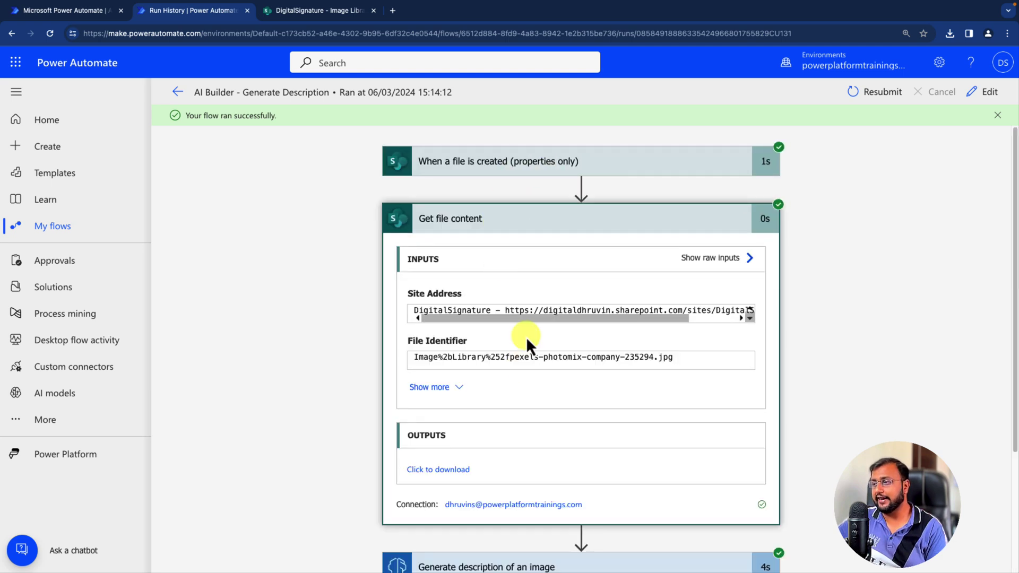
scroll(522, 361, "down", 3)
left_click(524, 412)
scroll(522, 383, "down", 4)
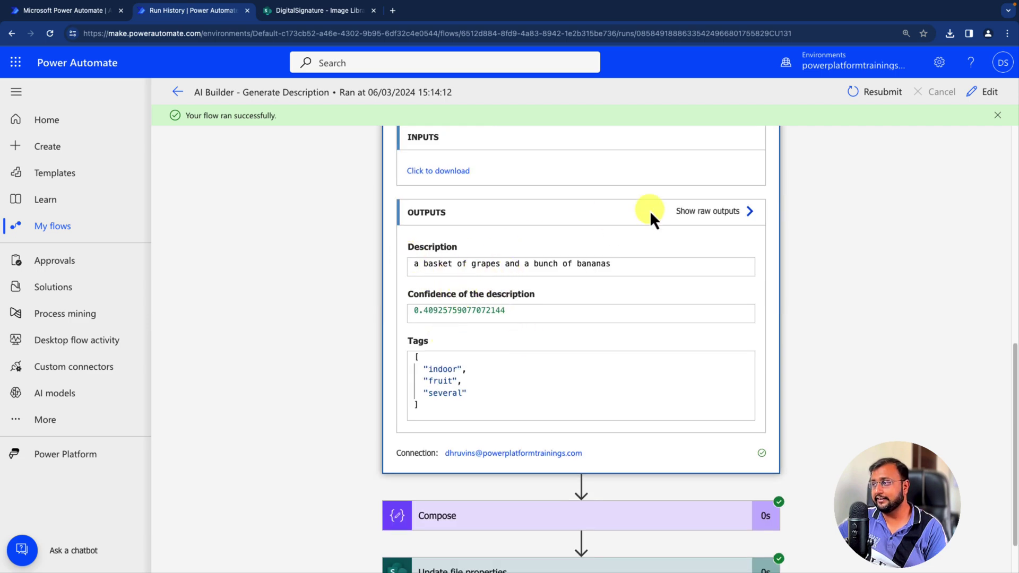
Examine the description, confidence and objects in the raw outputs of "Generate description of an image", then close them.
left_click(732, 211)
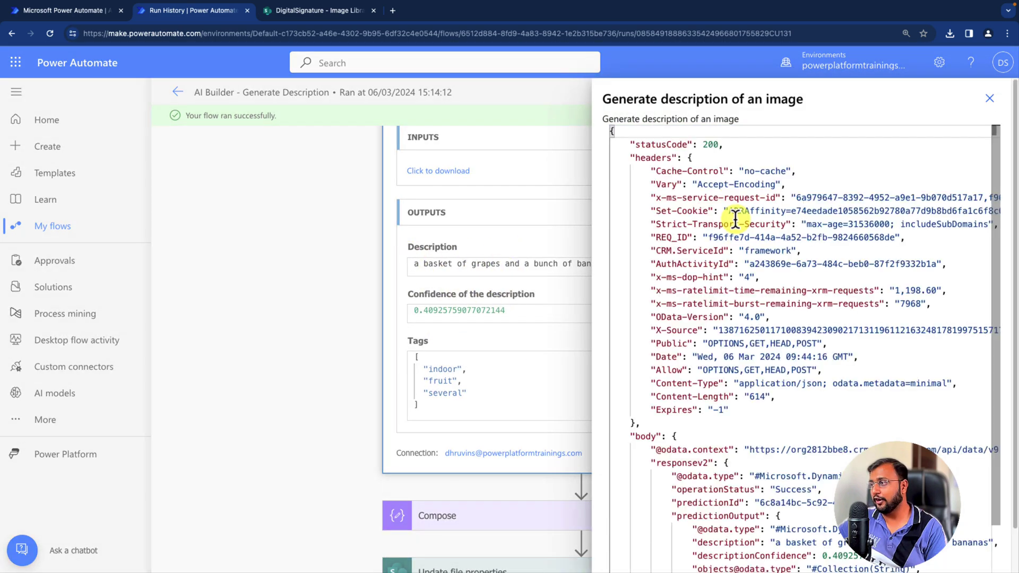
scroll(710, 296, "down", 2)
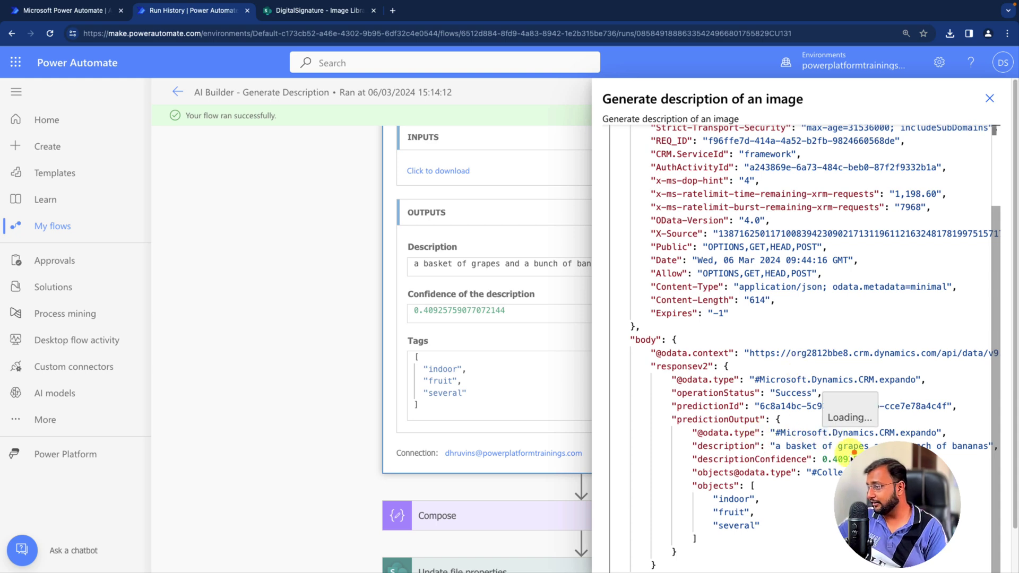
mouse_move(702, 453)
left_mouse_down()
mouse_move(829, 456)
mouse_move(750, 469)
mouse_move(952, 460)
left_mouse_up()
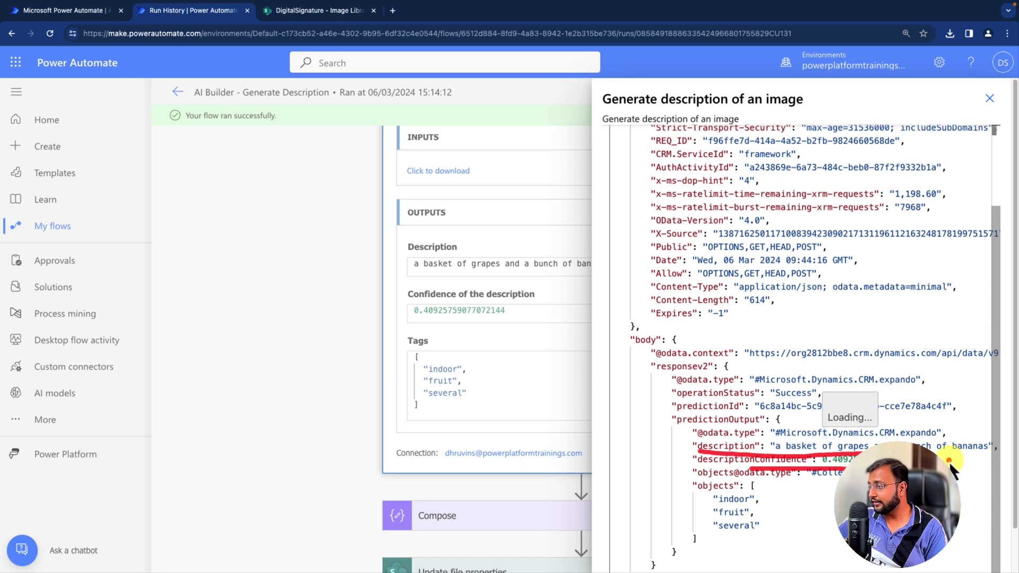
left_click(766, 504)
left_click_drag(775, 496, 787, 543)
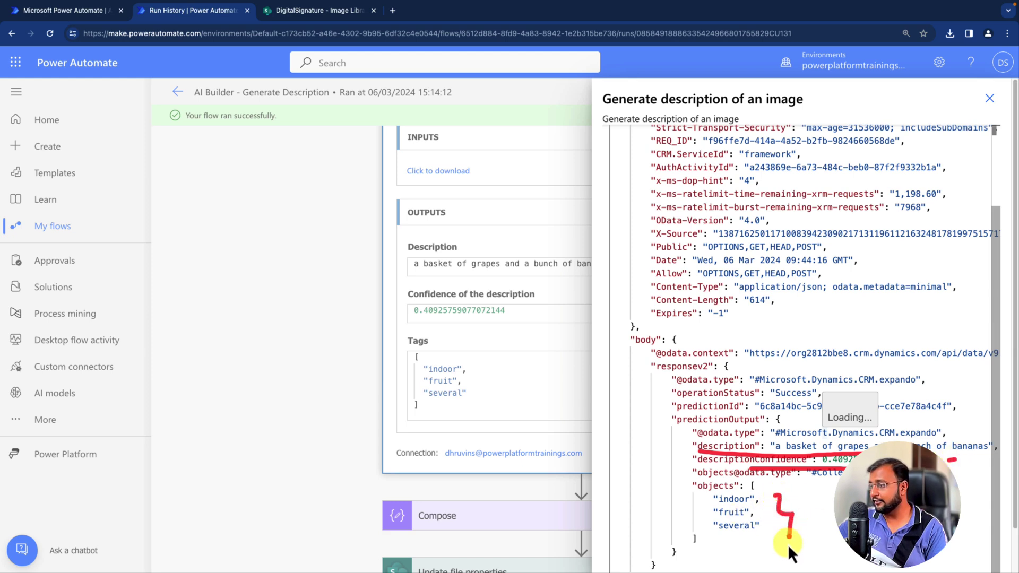
left_click_drag(696, 547, 710, 545)
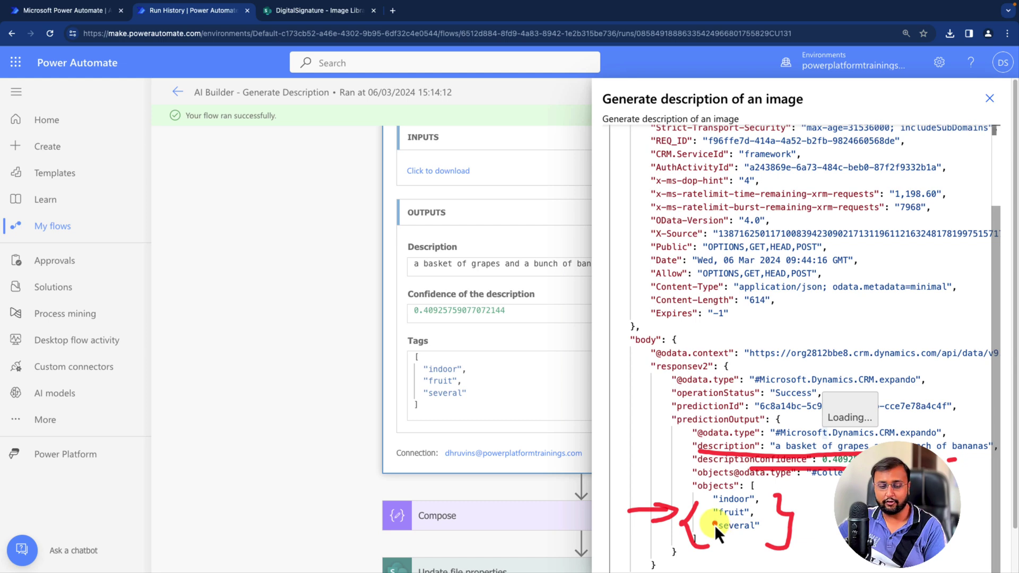
key("Escape")
left_click(341, 422)
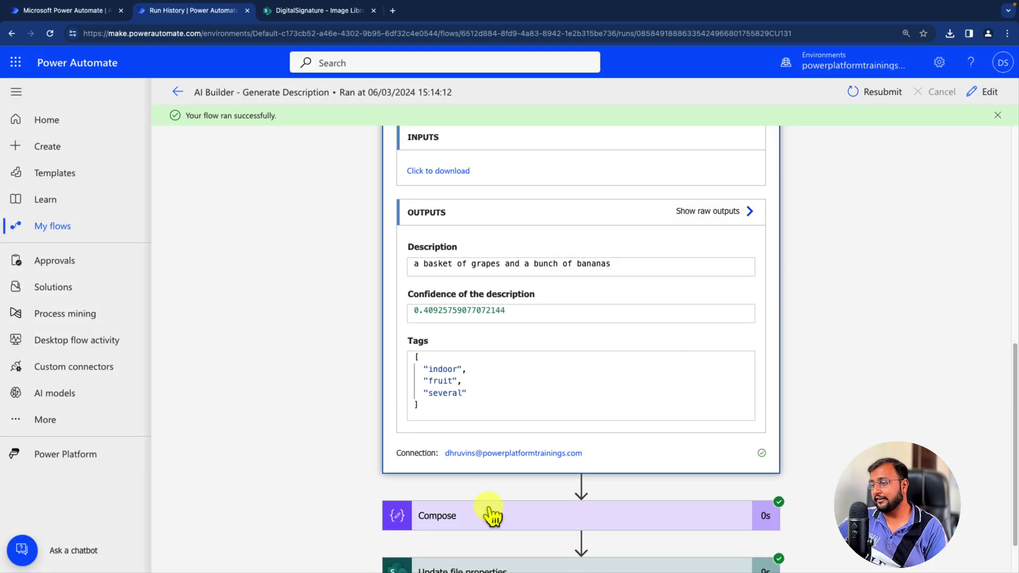
Review the description and tags in the Compose action's inputs and outputs for this run.
scroll(535, 450, "down", 6)
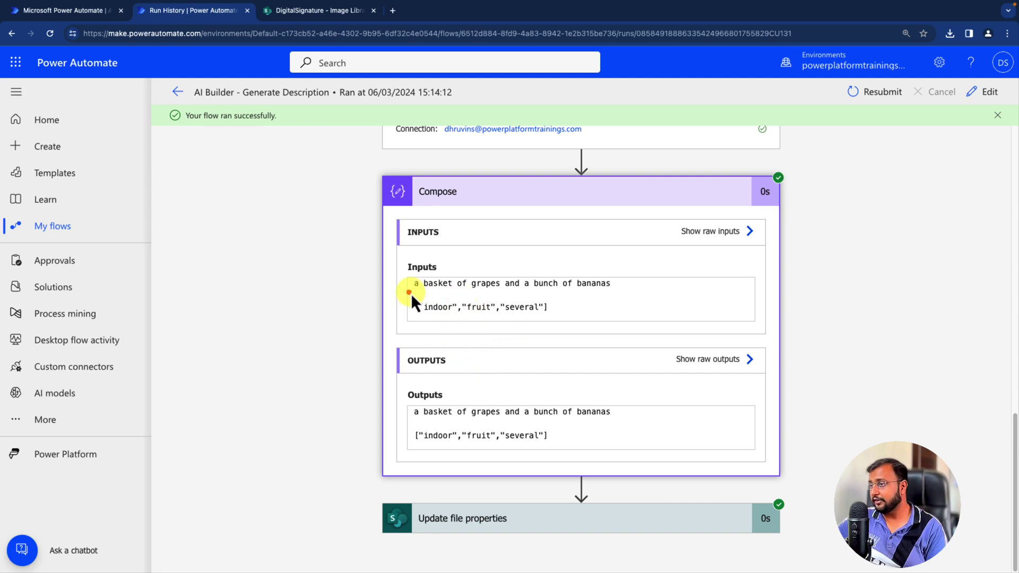
left_click_drag(408, 292, 600, 291)
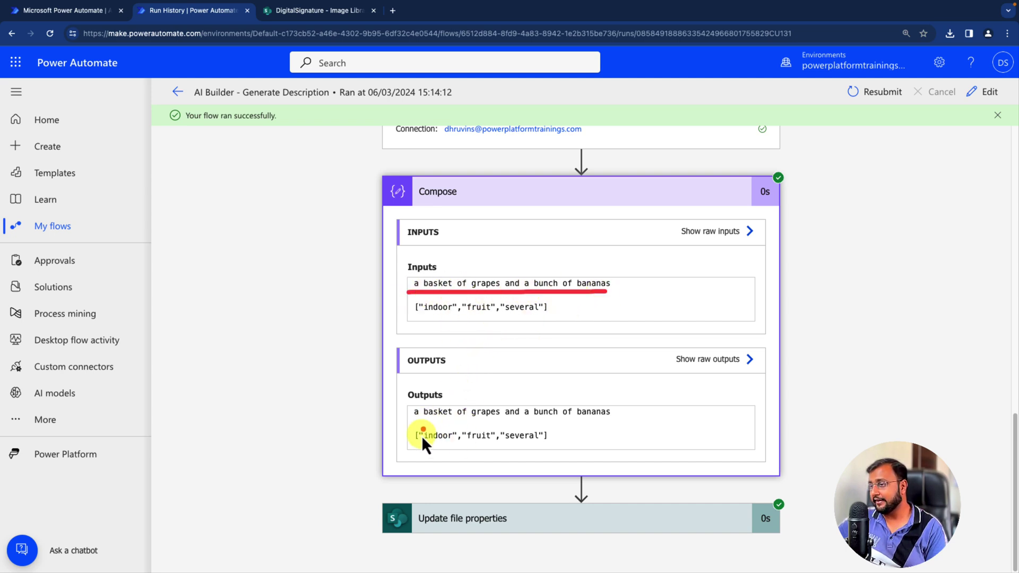
left_click_drag(416, 451, 587, 452)
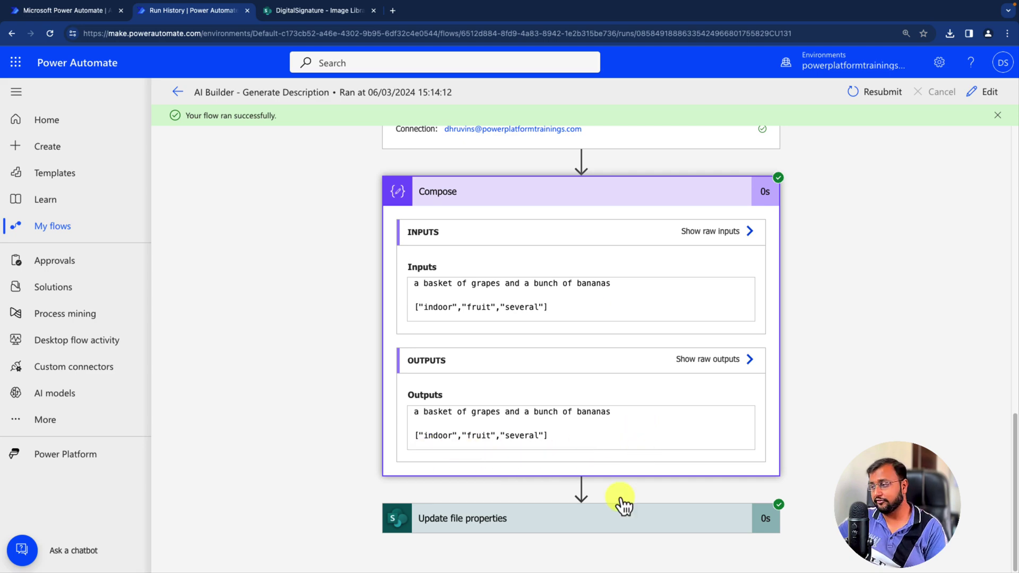
Review the results of "Update file properties" and check the DescriptionImage and Tags columns in the SharePoint Image Library.
left_click(619, 531)
scroll(616, 425, "down", 15)
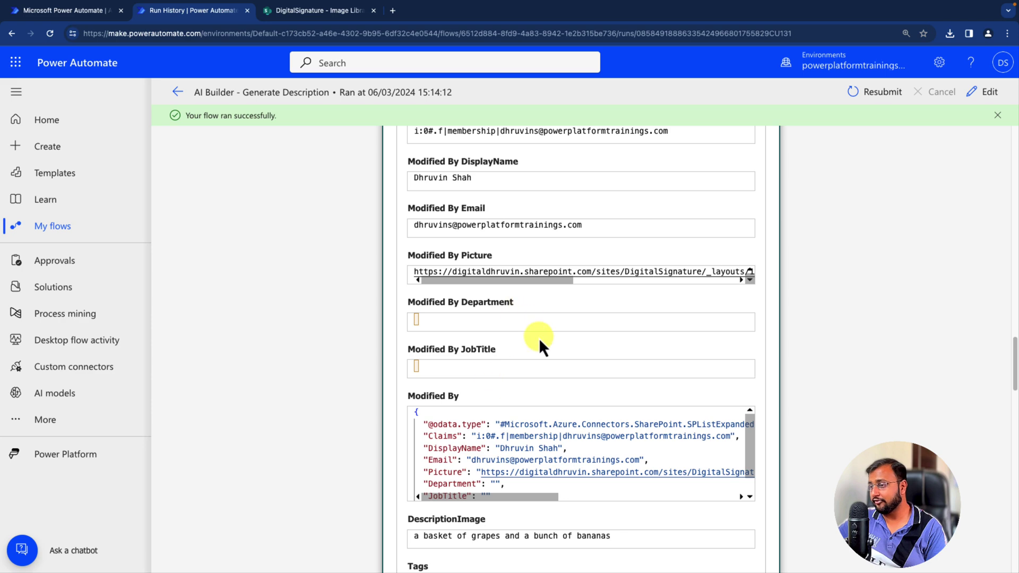
scroll(584, 356, "down", 5)
scroll(531, 371, "down", 5)
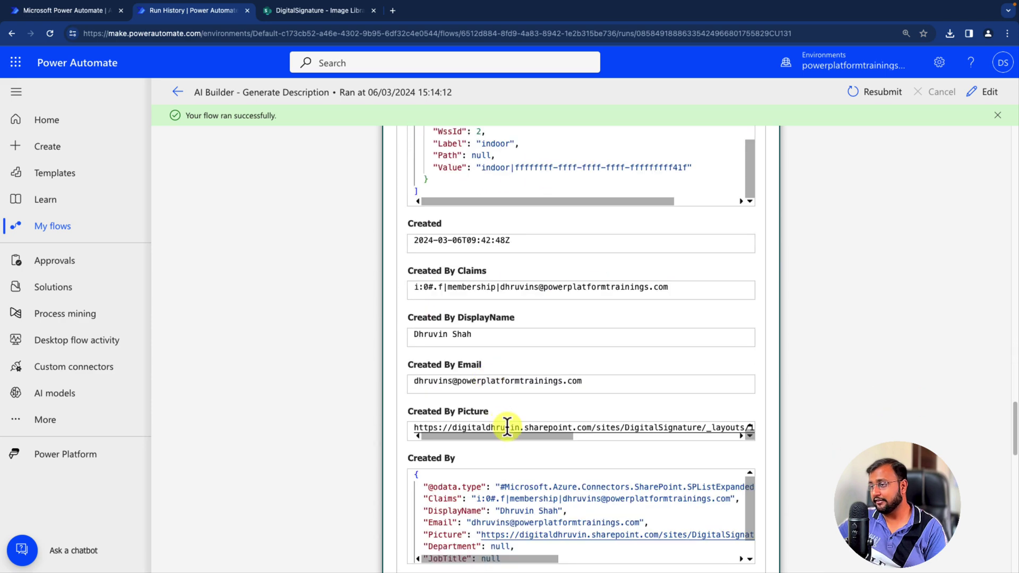
scroll(530, 465, "down", 15)
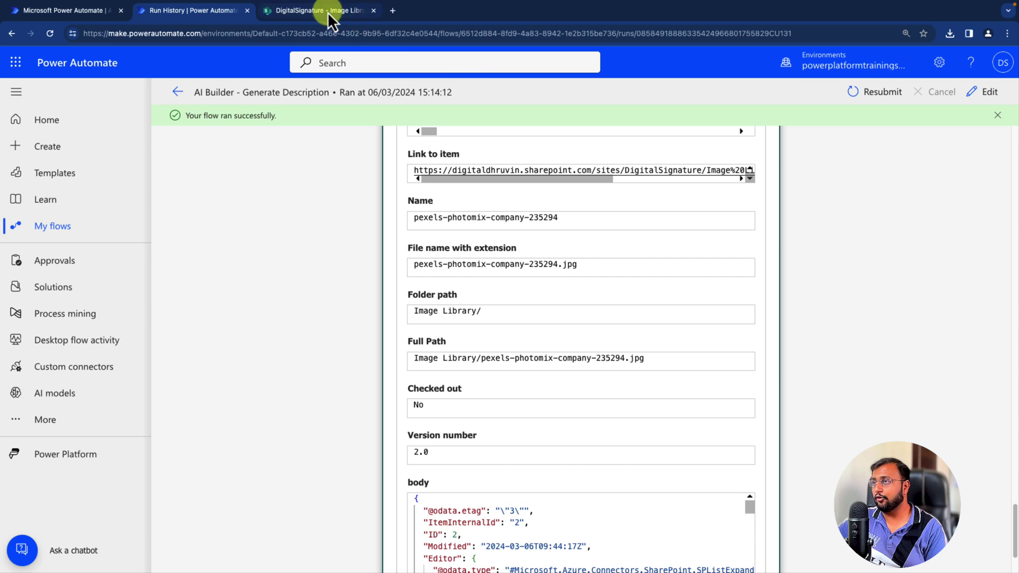
left_click(327, 11)
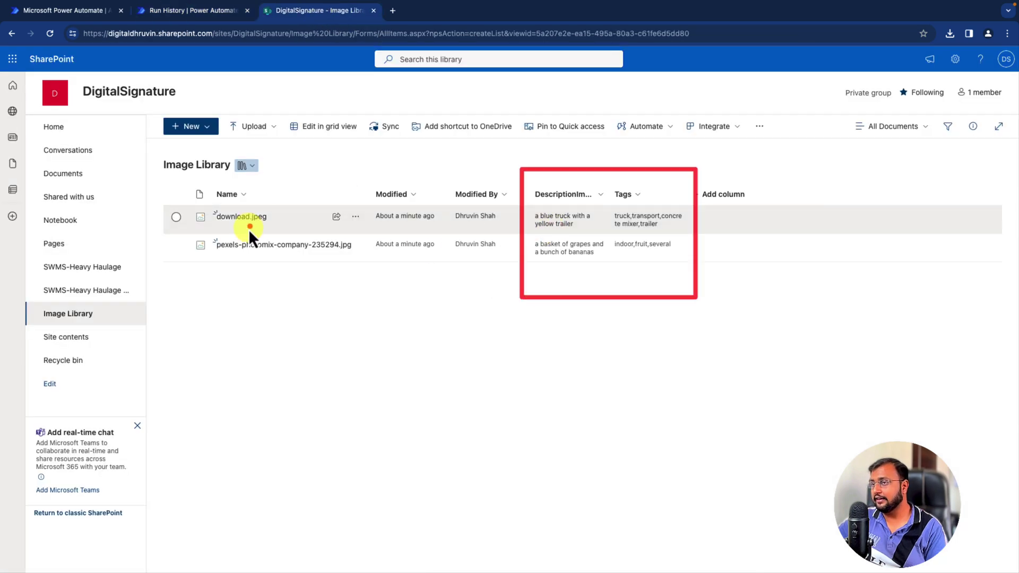